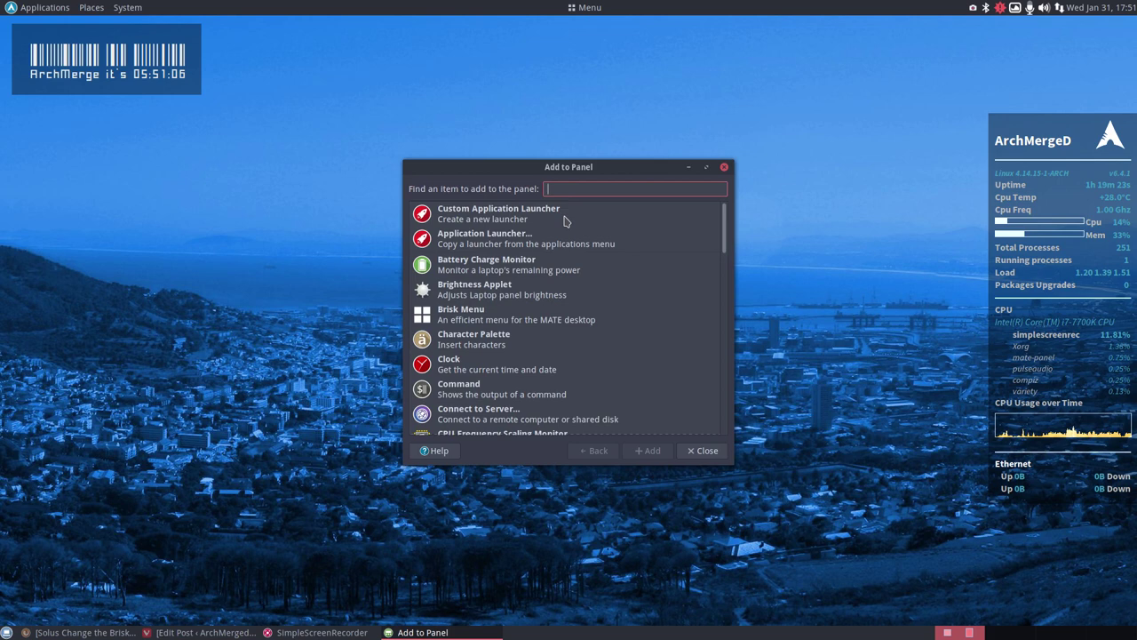
Step: Search the addable panel items for "menu", select Brisk Menu, and close the dialog without adding it
text(menu)
click(475, 240)
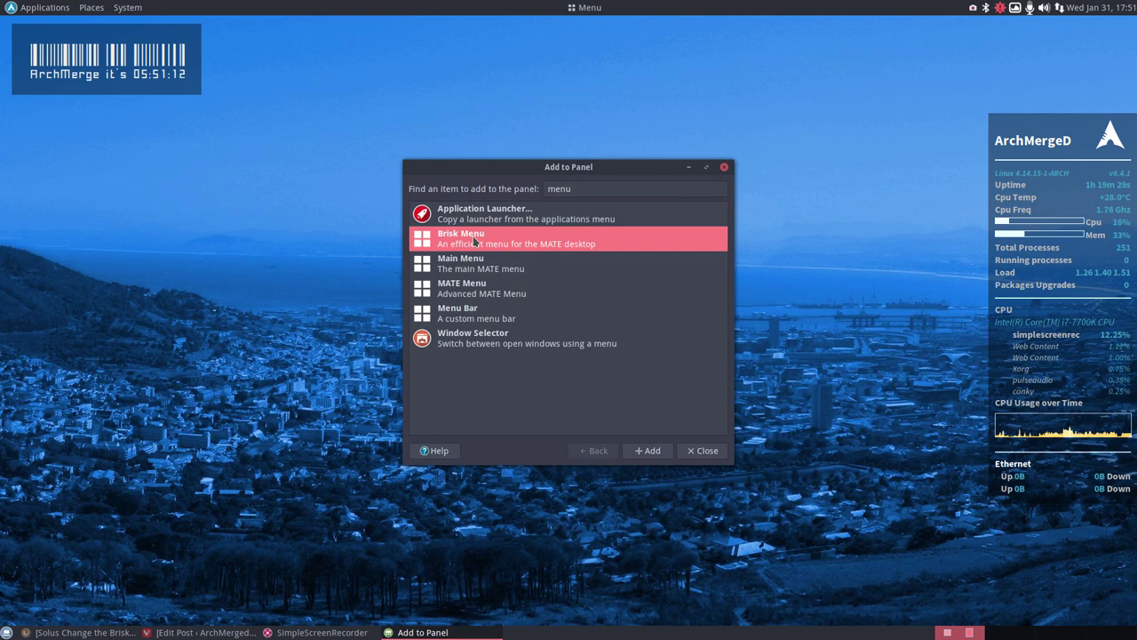
click(690, 454)
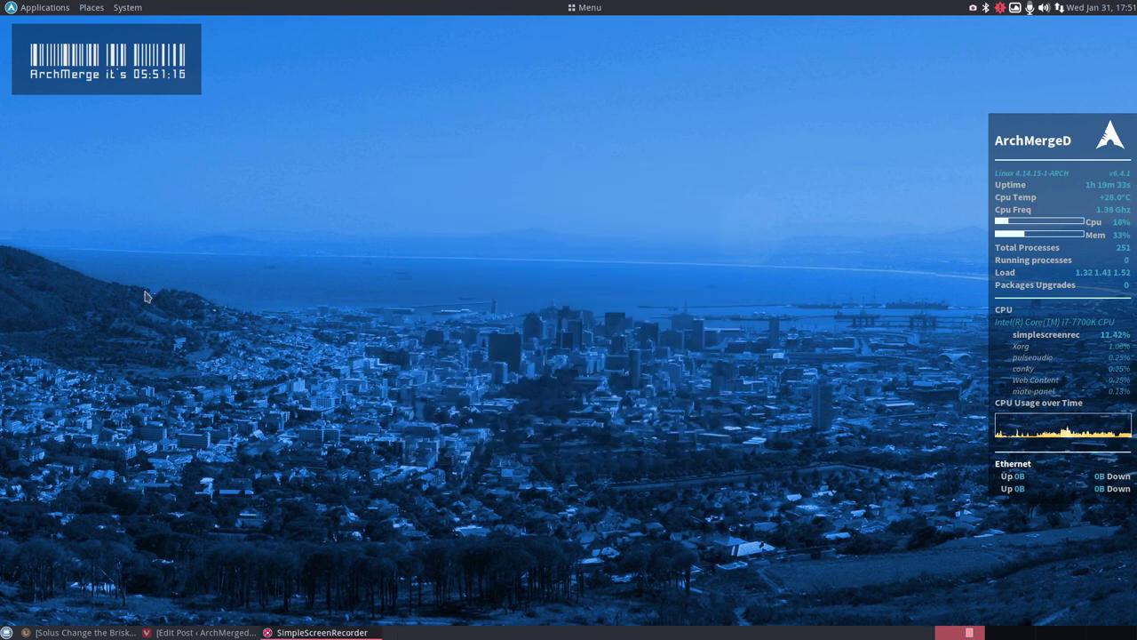
Step: Open the dconf Editor from the installed system tools
click(38, 10)
mouse_move(57, 147)
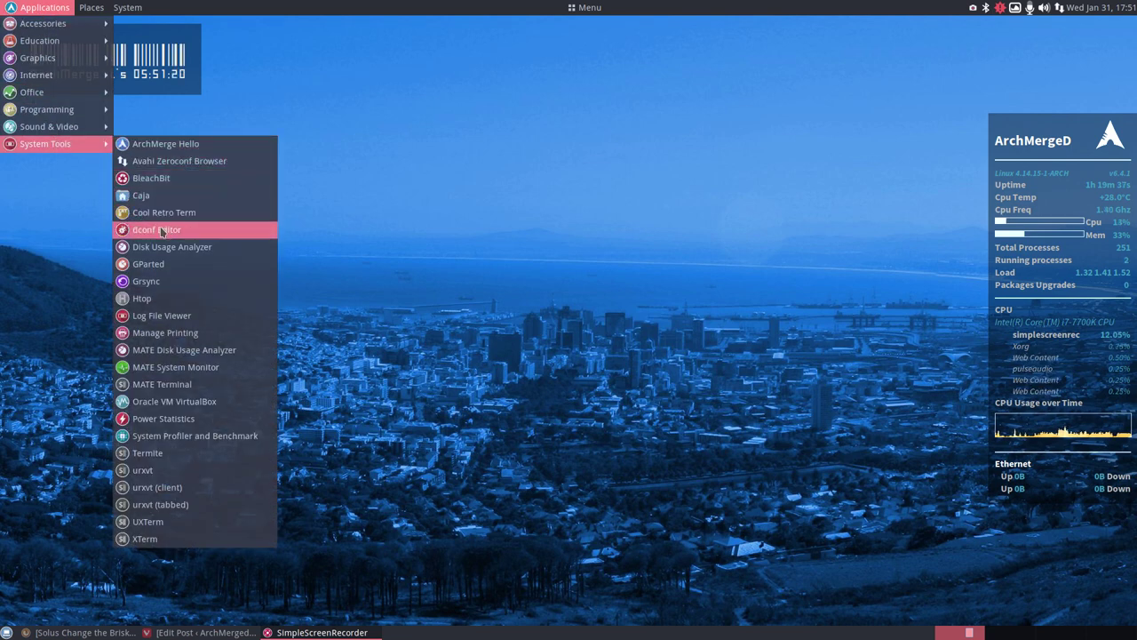
click(156, 229)
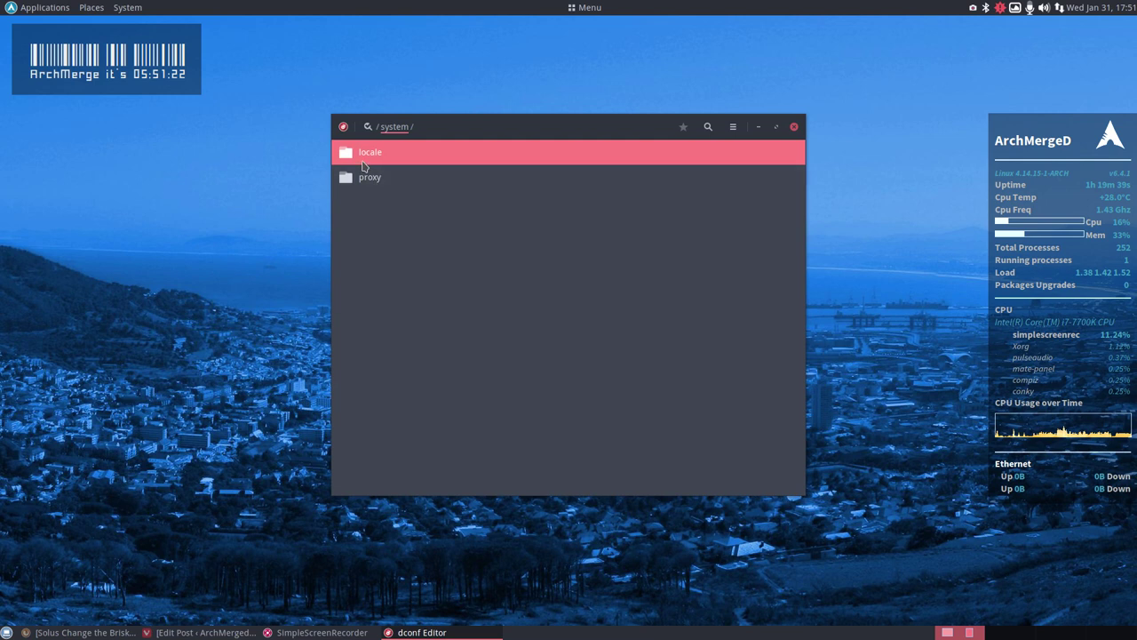
Step: Try searching the org folder for "brisk", and return to the root folder
click(367, 128)
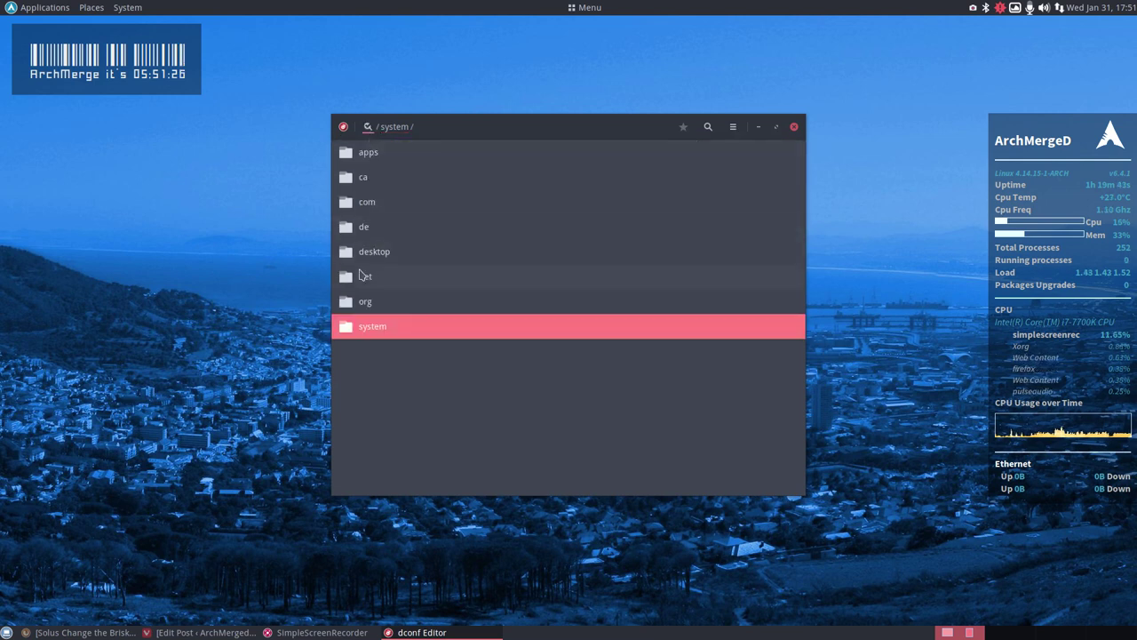
click(365, 304)
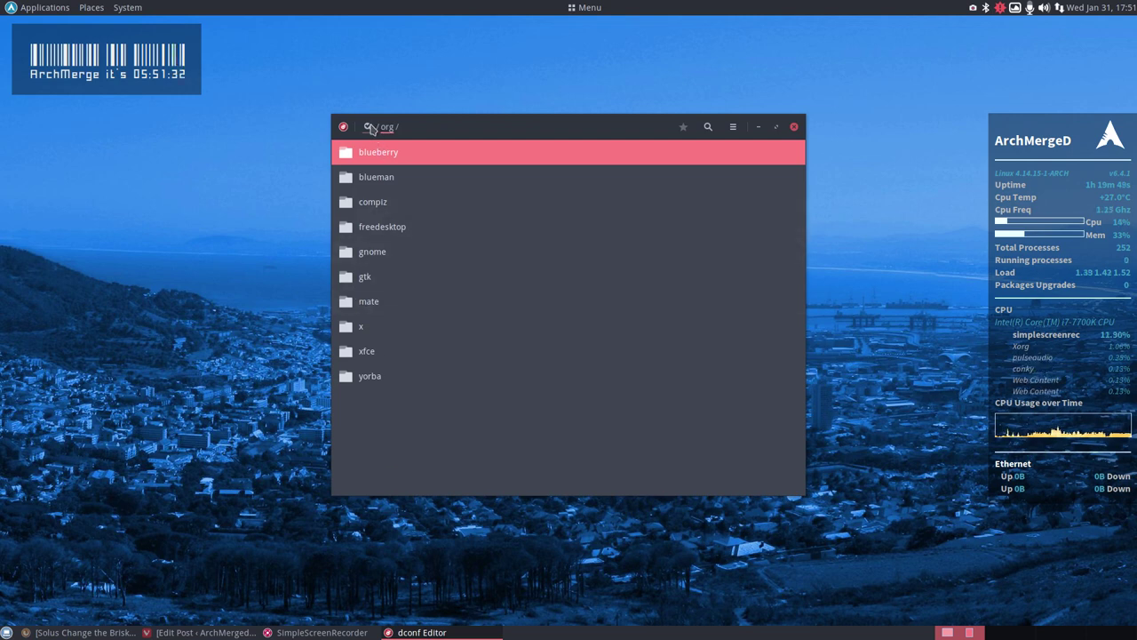
click(708, 126)
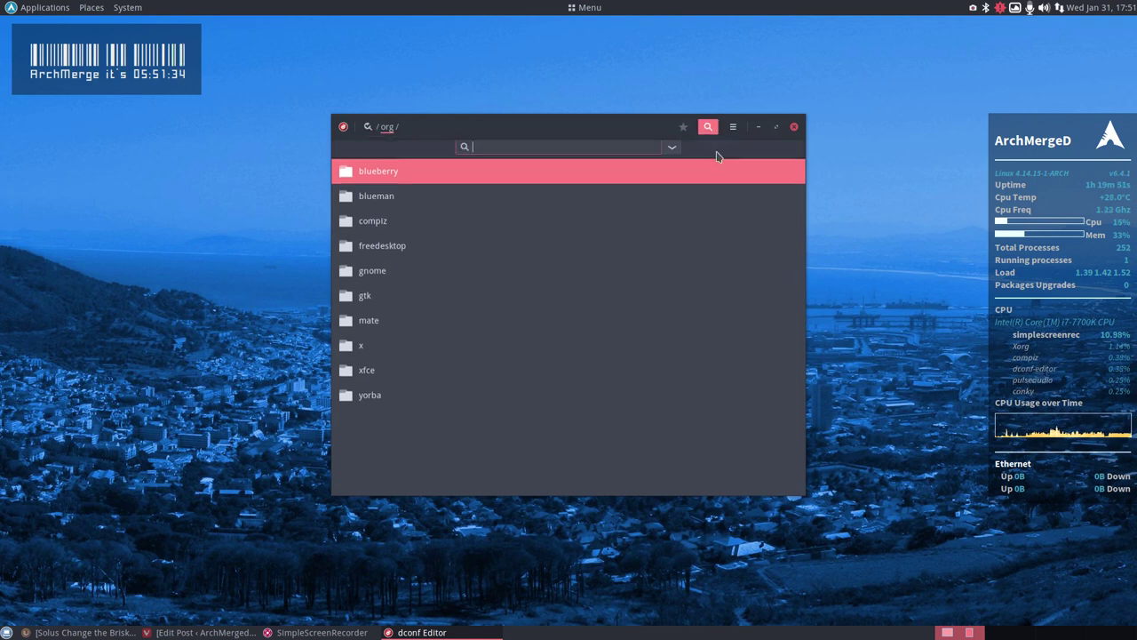
text(brisk)
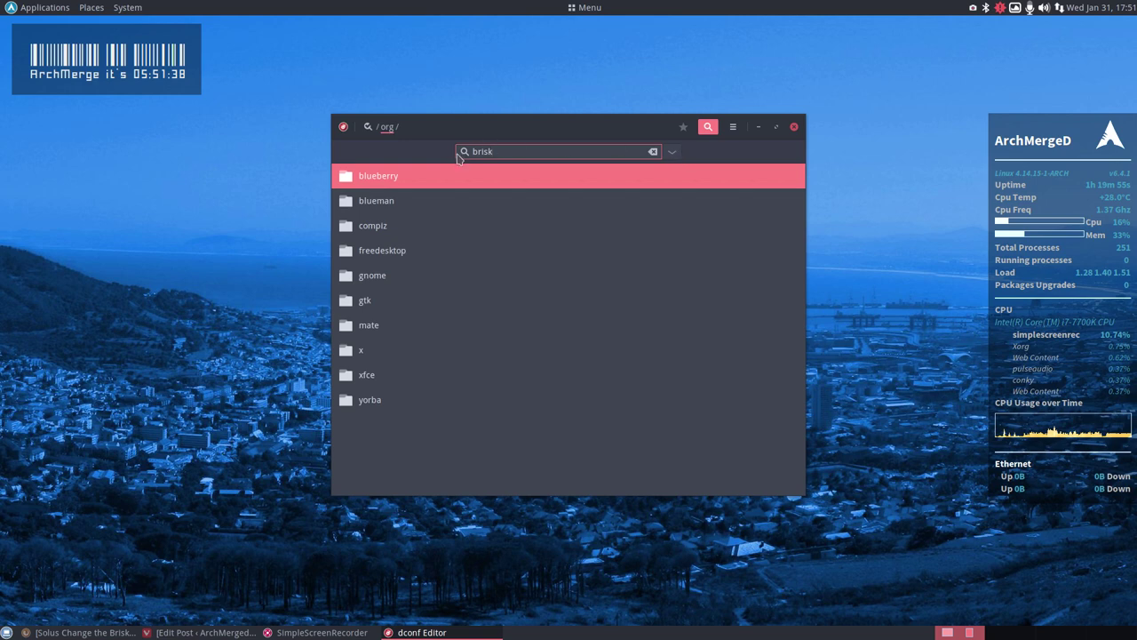
click(372, 129)
click(418, 157)
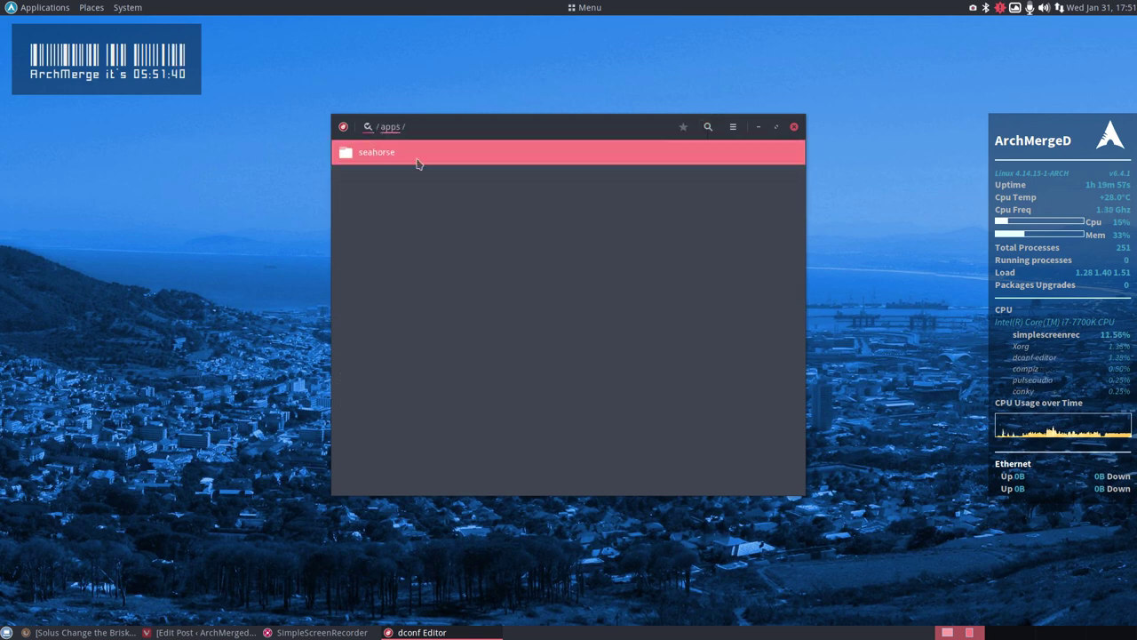
key(alt+Up)
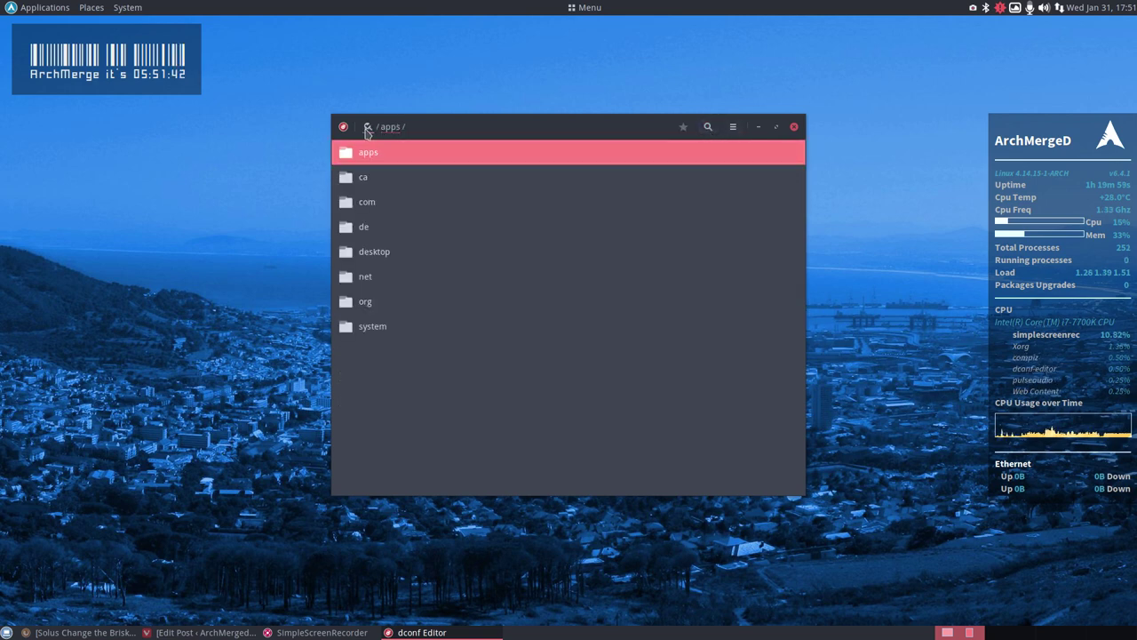
Step: Search from the root folder for "brisk" and open the brisk-menu settings under com/solus-project
click(708, 127)
text(b)
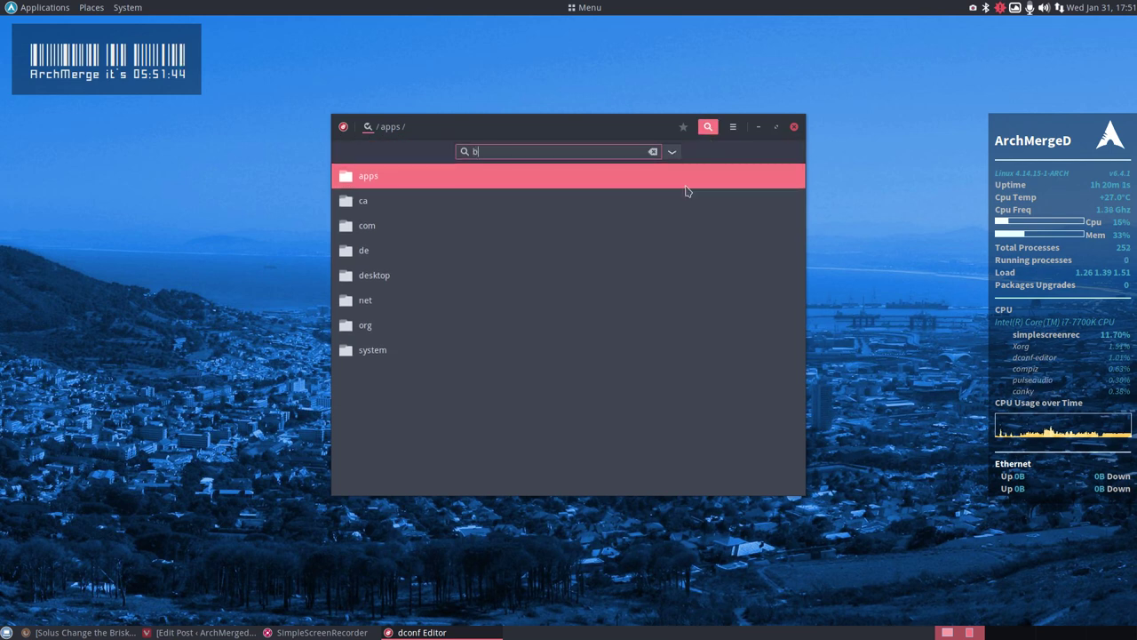
text(risk)
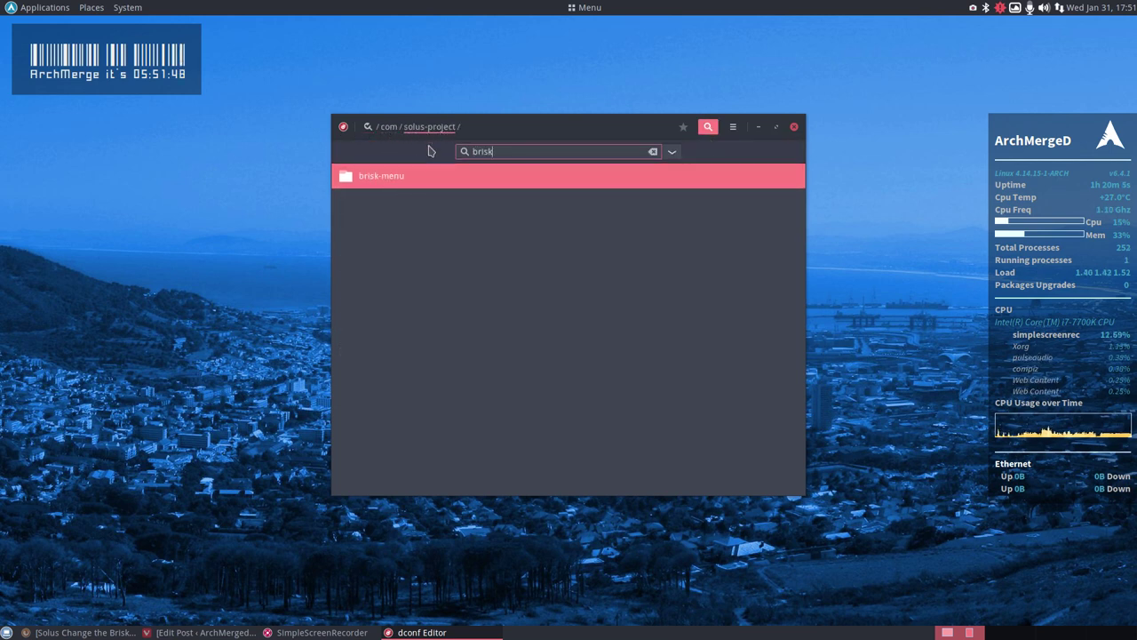
click(391, 174)
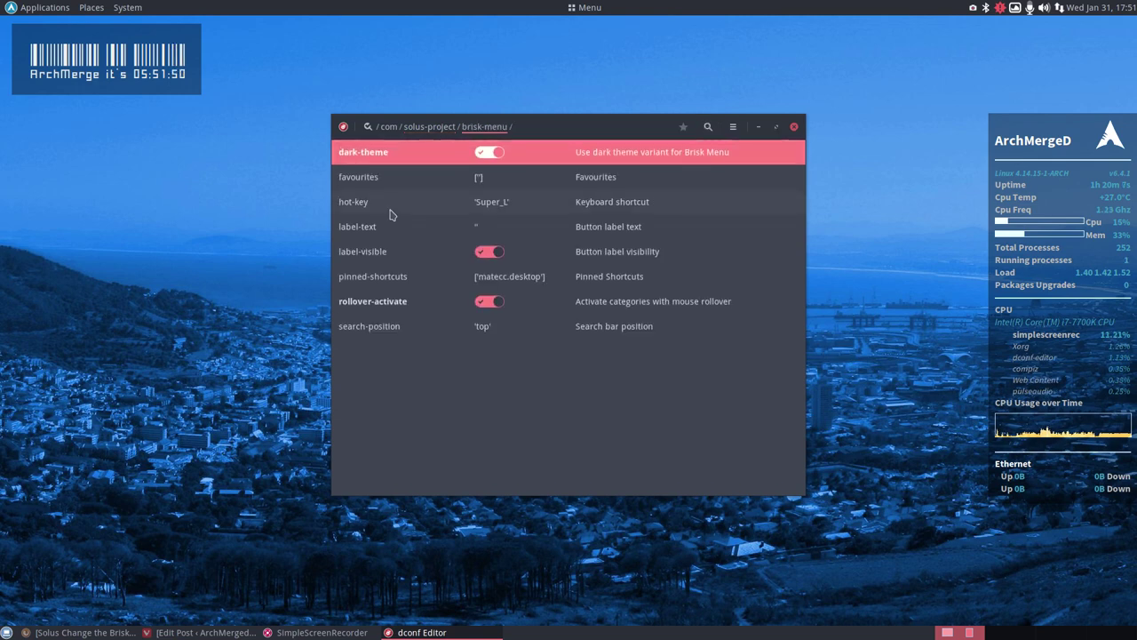
Step: Switch the dark-theme and label-visible keys of brisk-menu off and back on
click(490, 153)
click(493, 153)
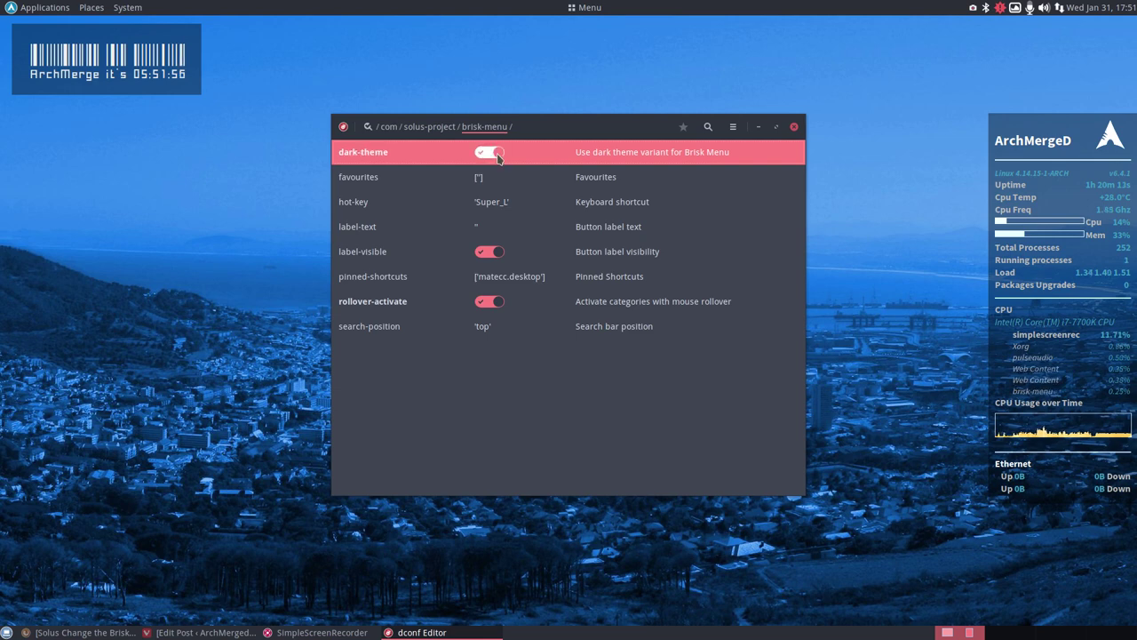
click(485, 253)
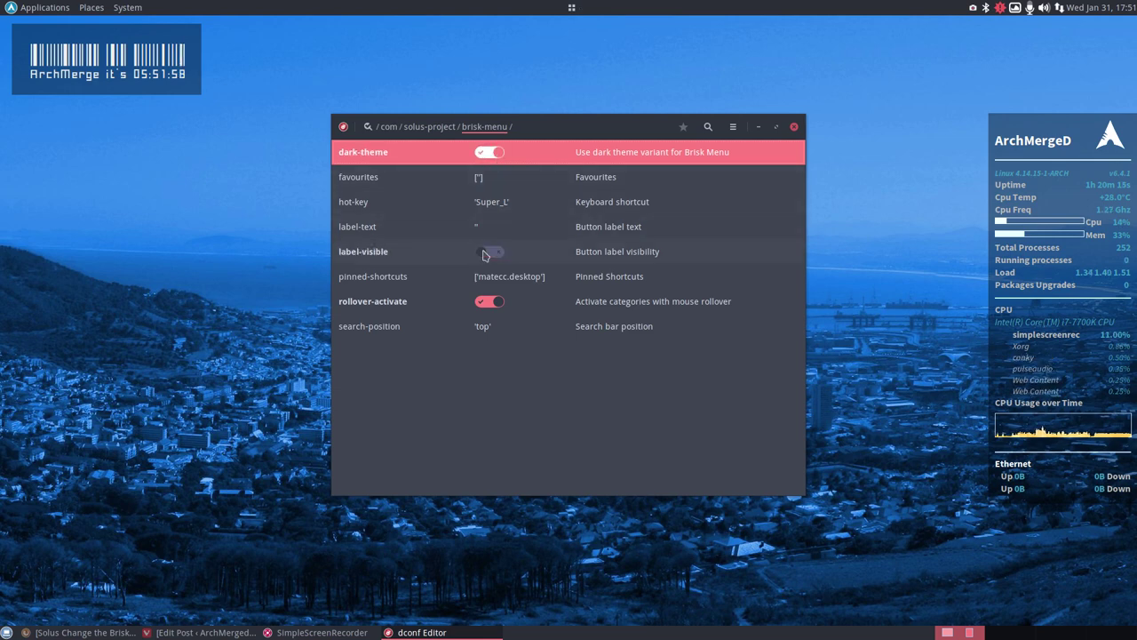
click(484, 253)
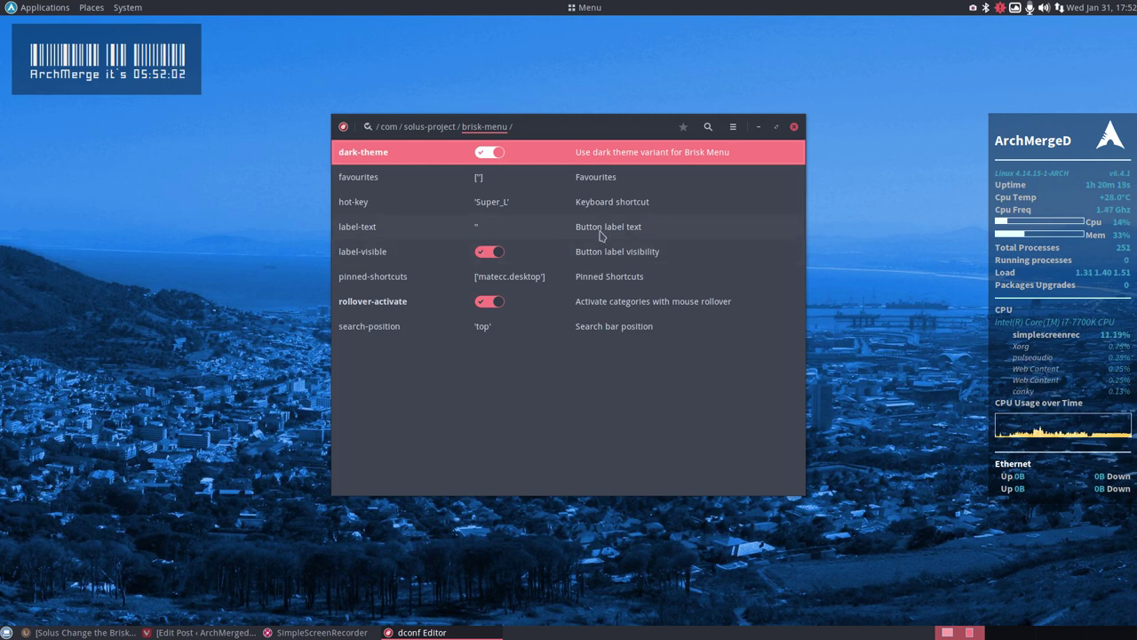
Step: Replace the default label-text of brisk-menu with the custom value "ArchMergeD Mate", apply it, and return to the key list
click(461, 228)
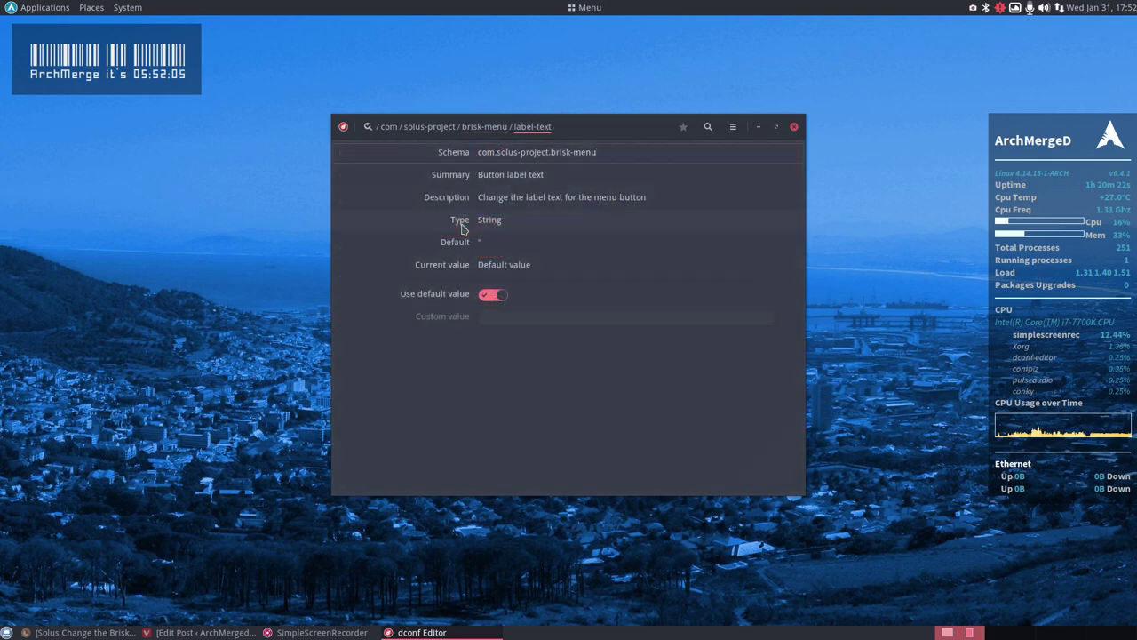
click(493, 297)
click(495, 317)
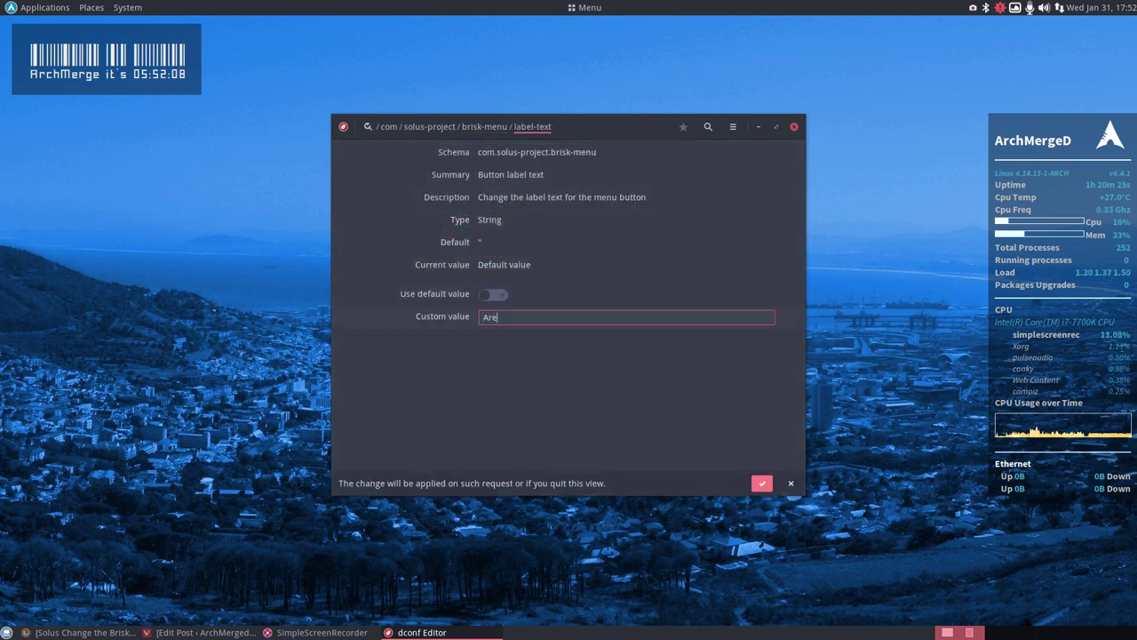
text(Arch)
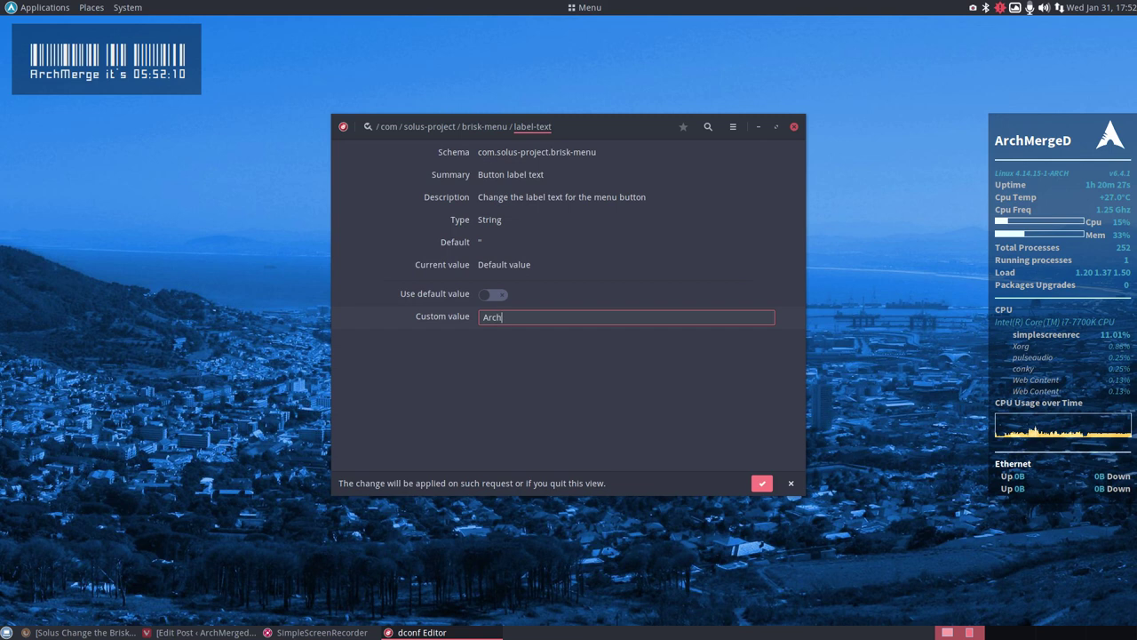
text(MergeD Mate)
click(763, 484)
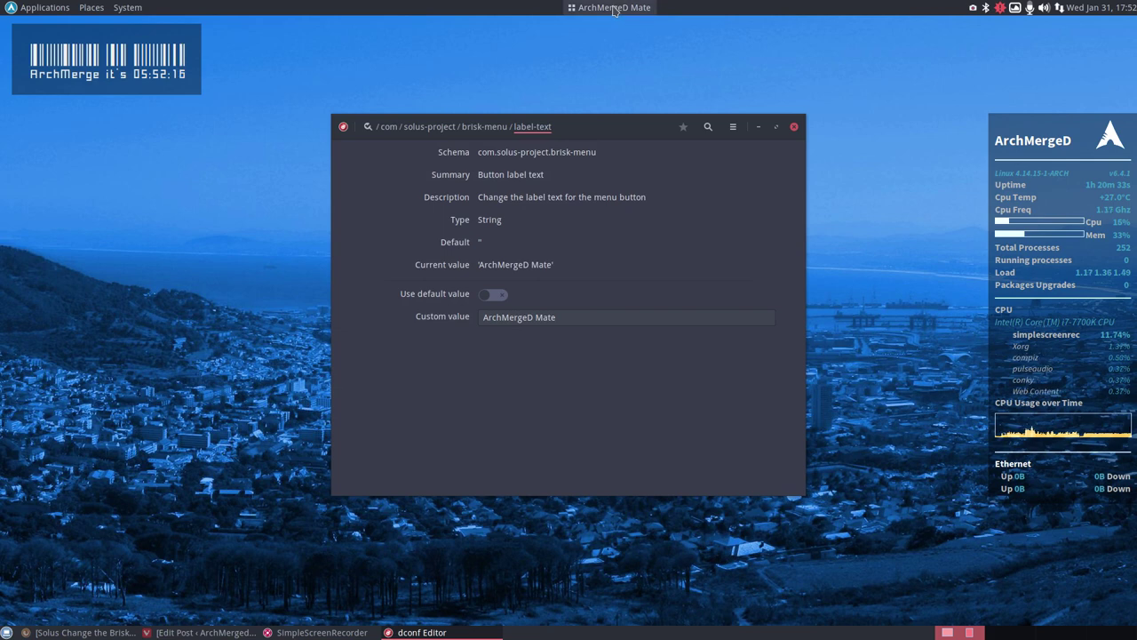
click(484, 130)
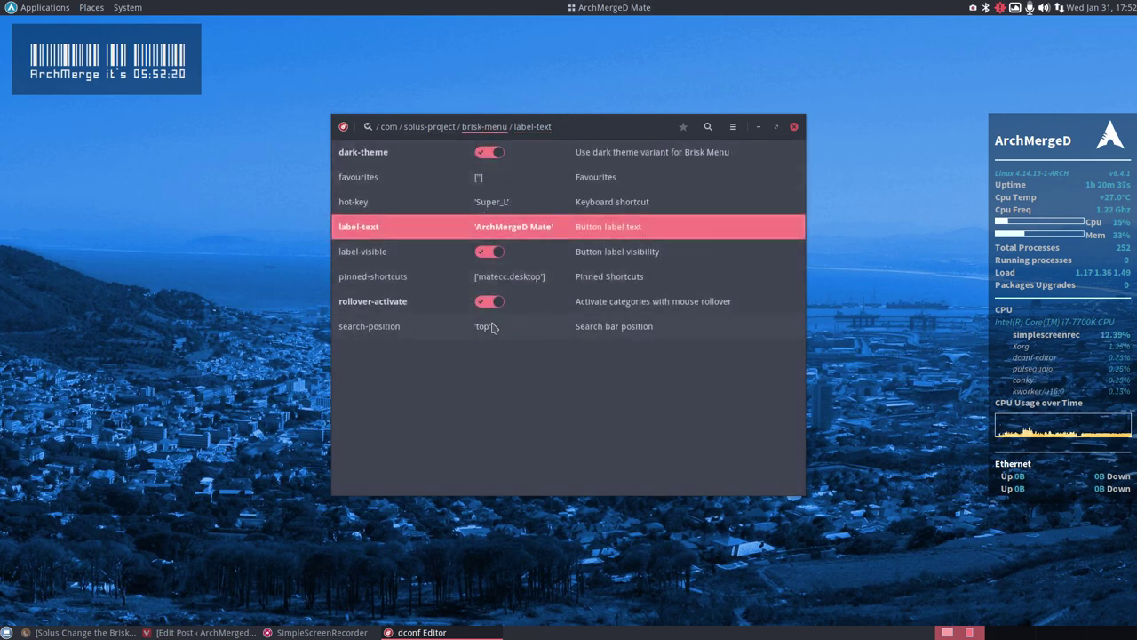
Step: Check the Brisk Menu's search bar, review the custom options of the search-position key, and restore its default value setting
click(597, 9)
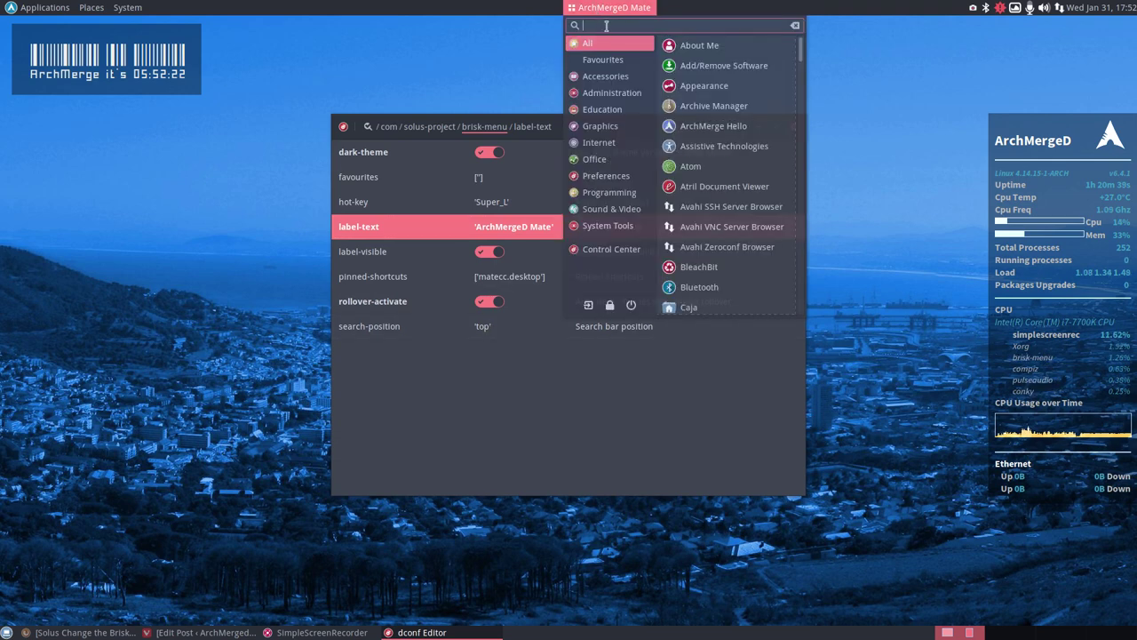
click(522, 365)
click(485, 331)
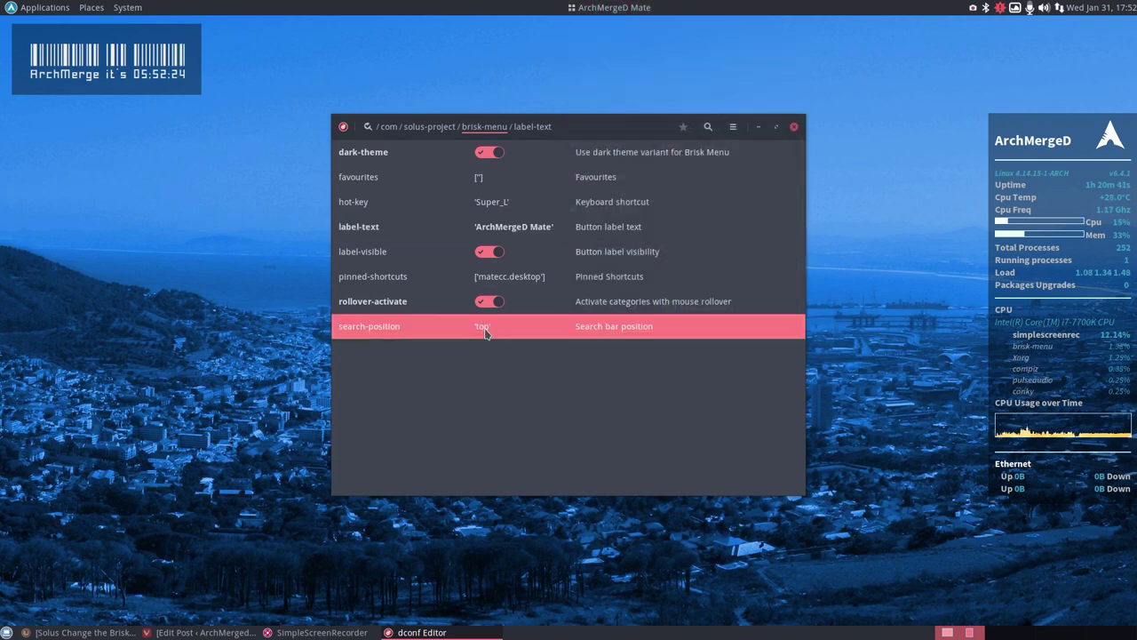
click(493, 295)
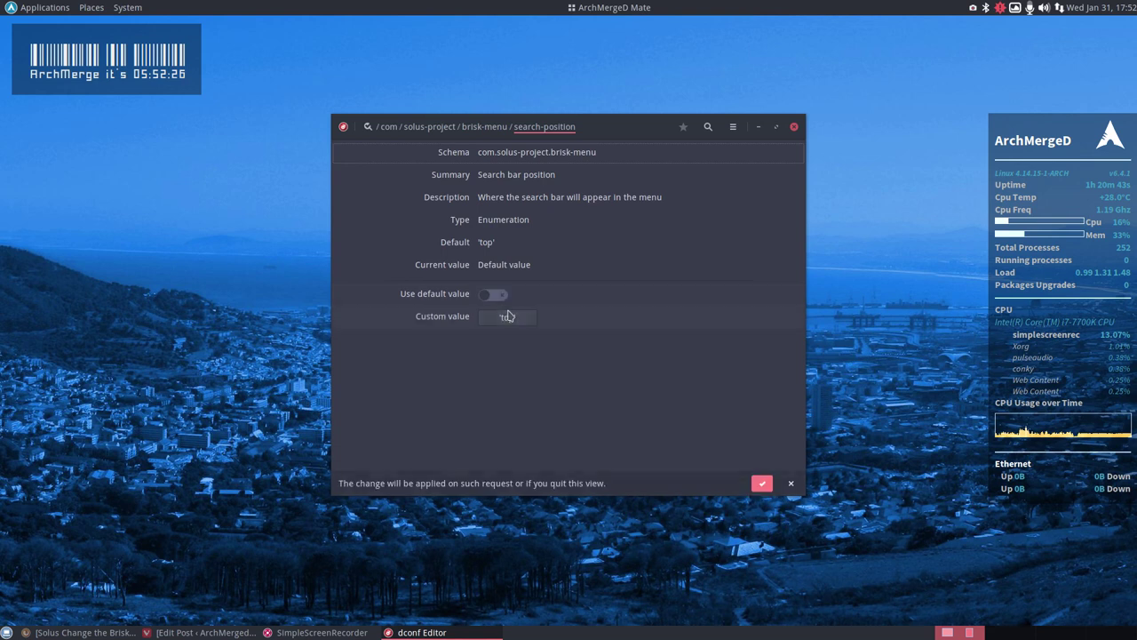
click(508, 317)
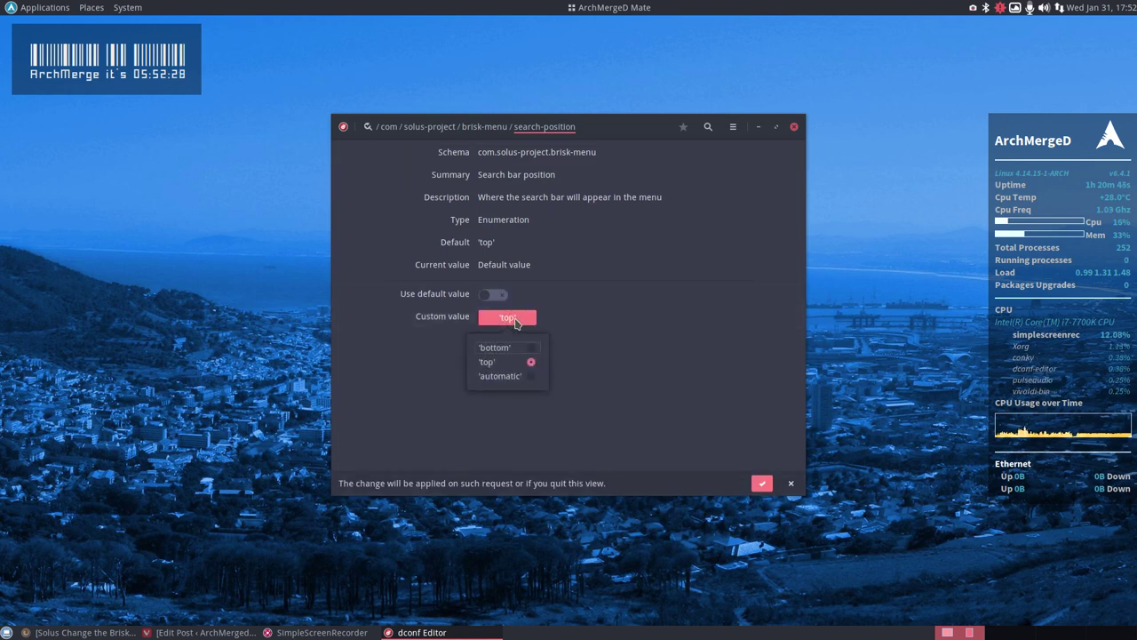
click(495, 295)
click(503, 295)
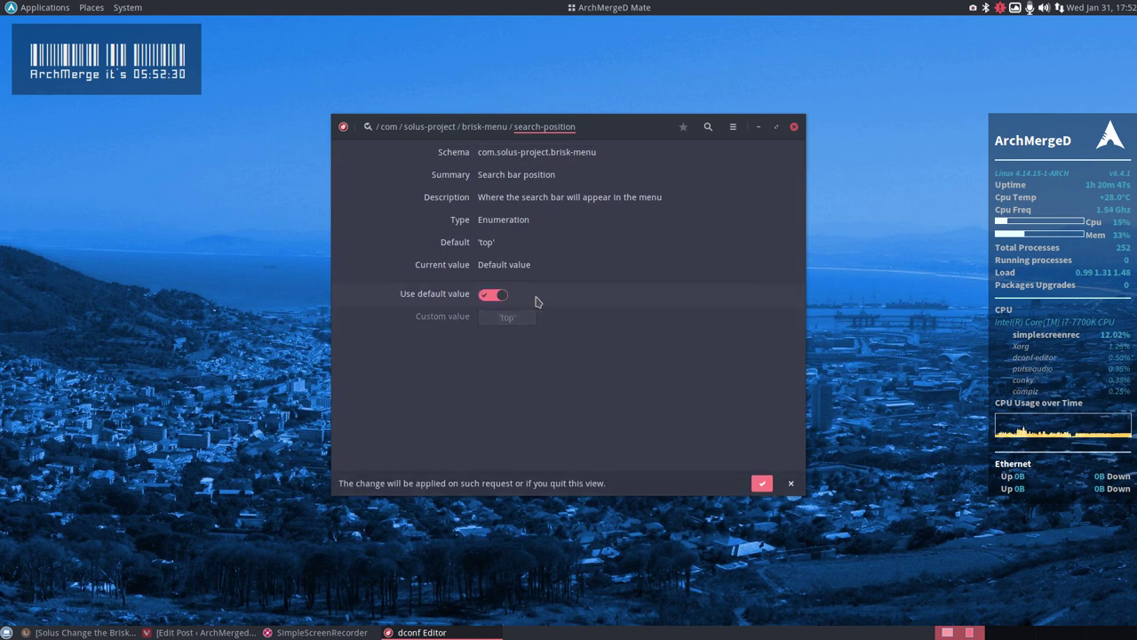
Step: Browse the Brisk Menu's categories down to System Tools, close it, and return to the brisk-menu key list
click(589, 9)
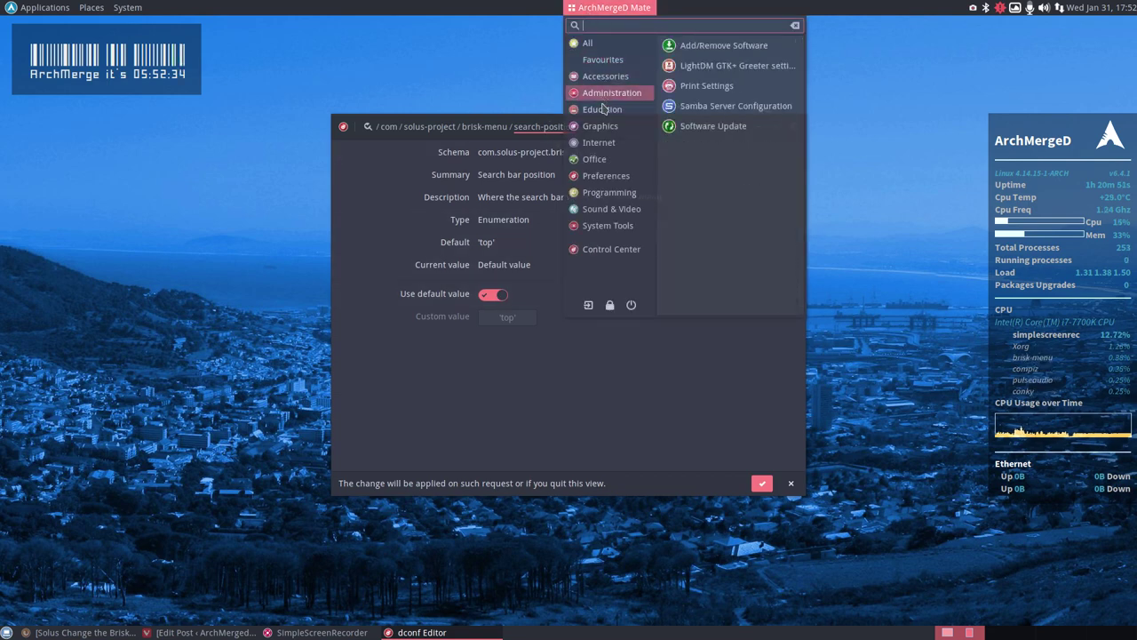
mouse_move(608, 226)
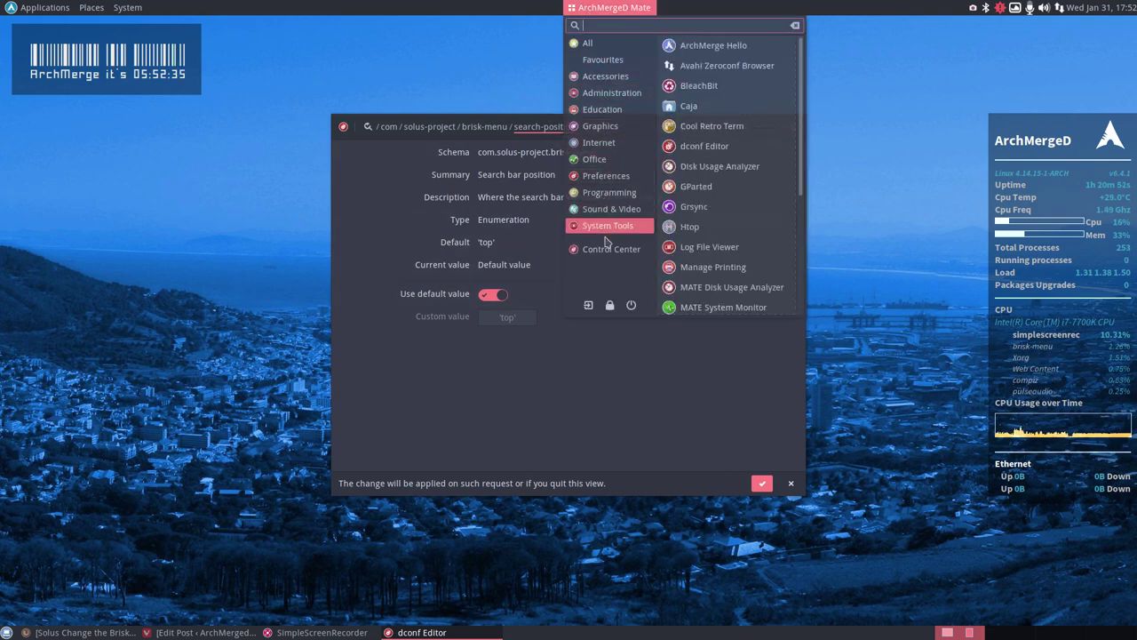
click(383, 285)
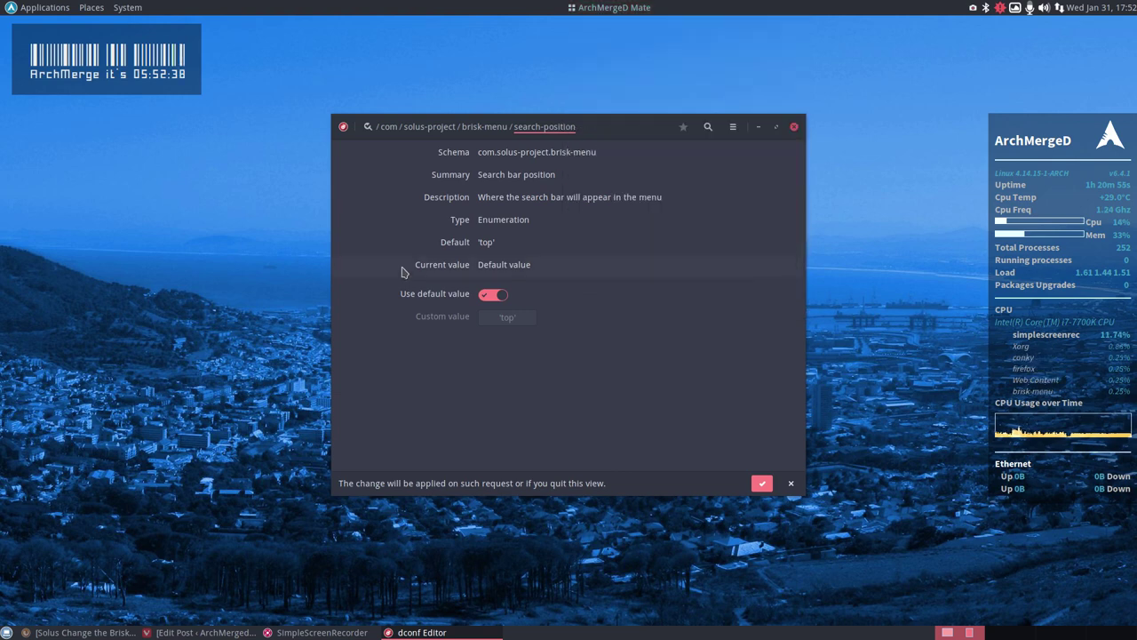
click(496, 129)
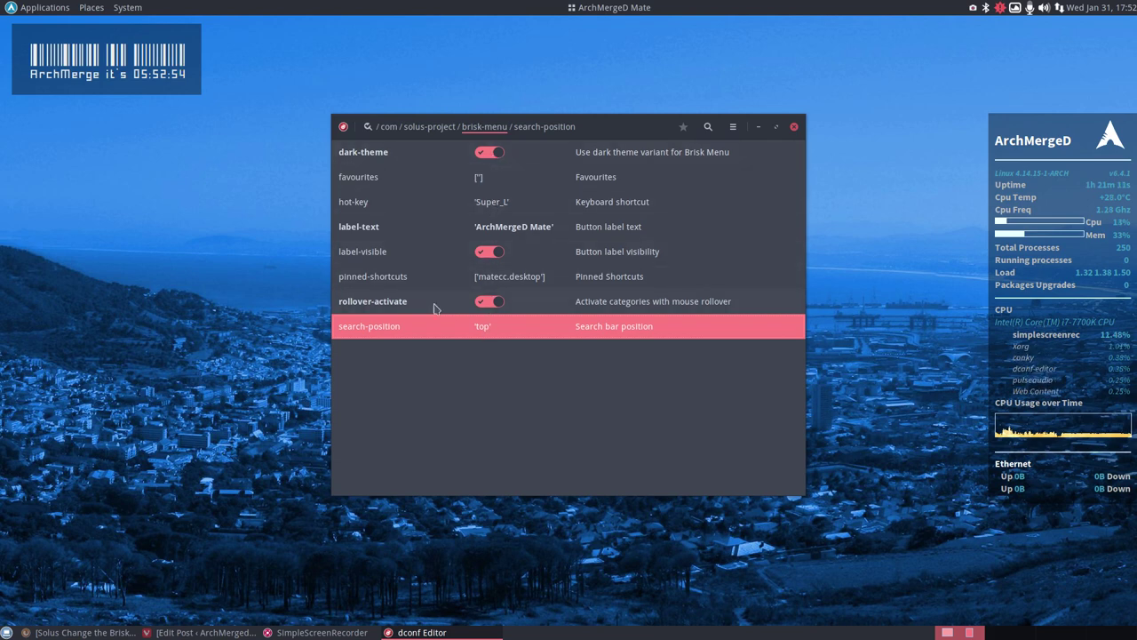
Step: Look over the categories of the Applications menu, dismiss it, and close the dconf Editor
click(13, 11)
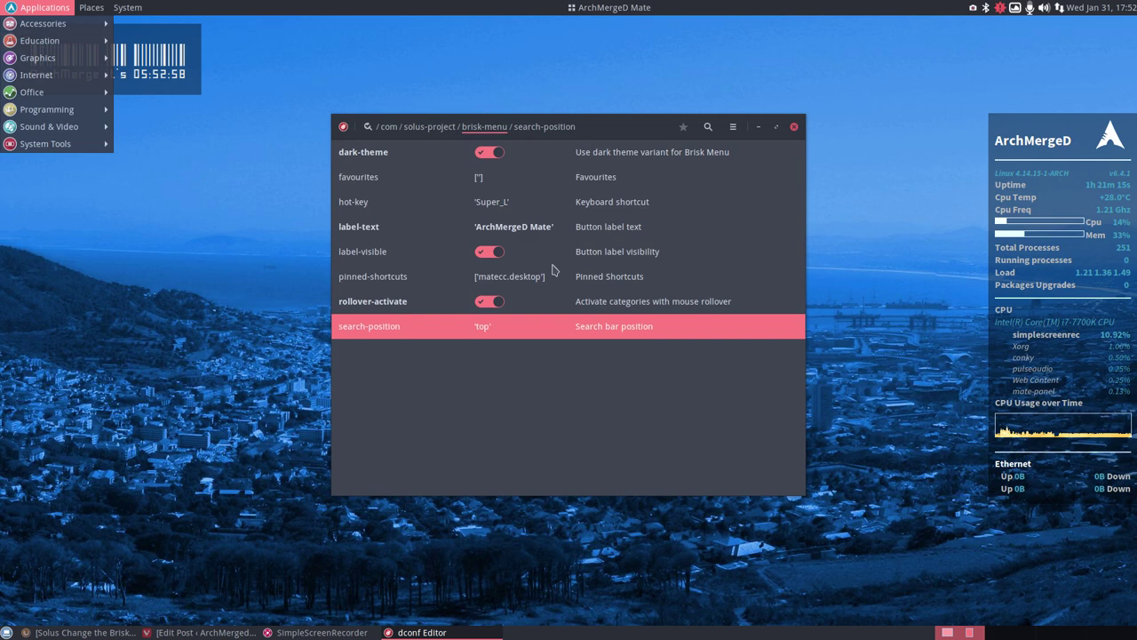
click(728, 286)
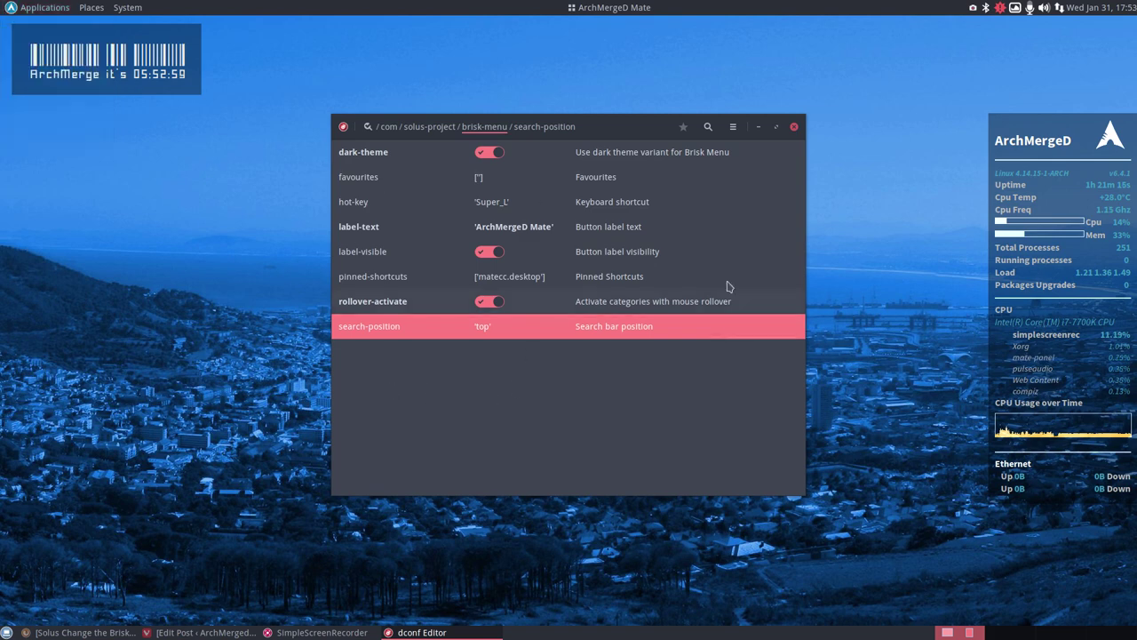
click(795, 128)
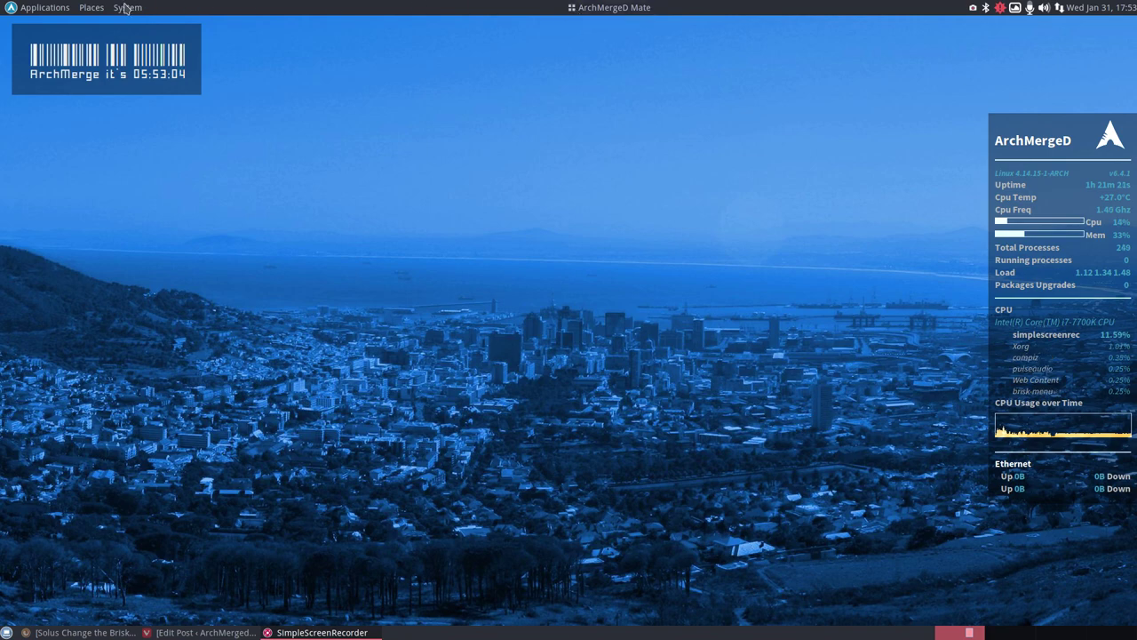
Step: Open the home folder in the file manager
click(96, 7)
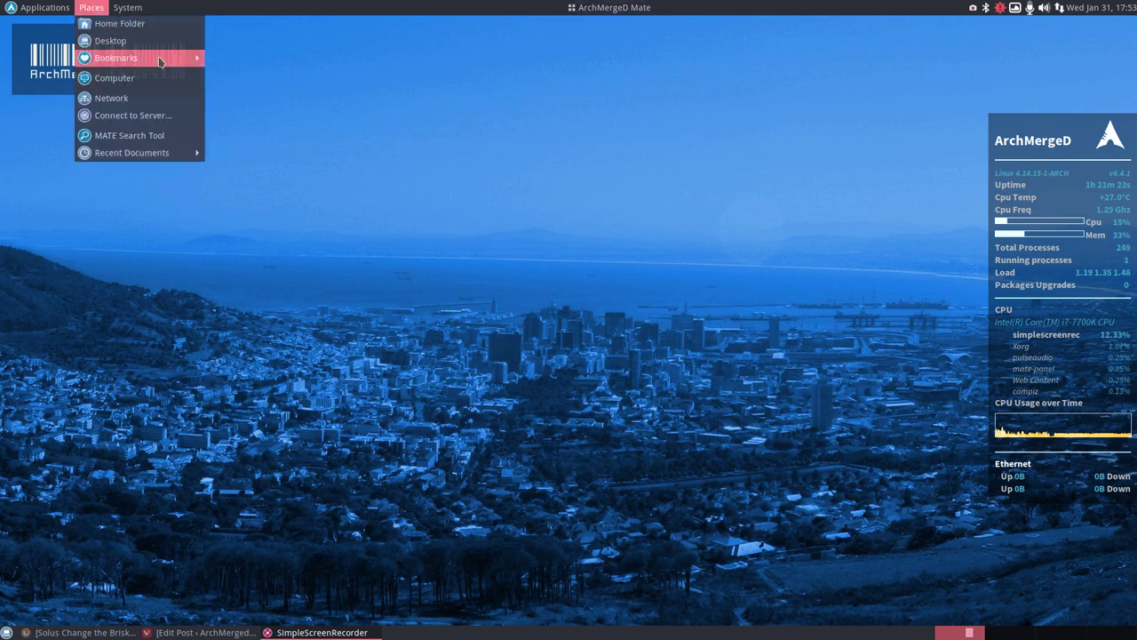
click(166, 25)
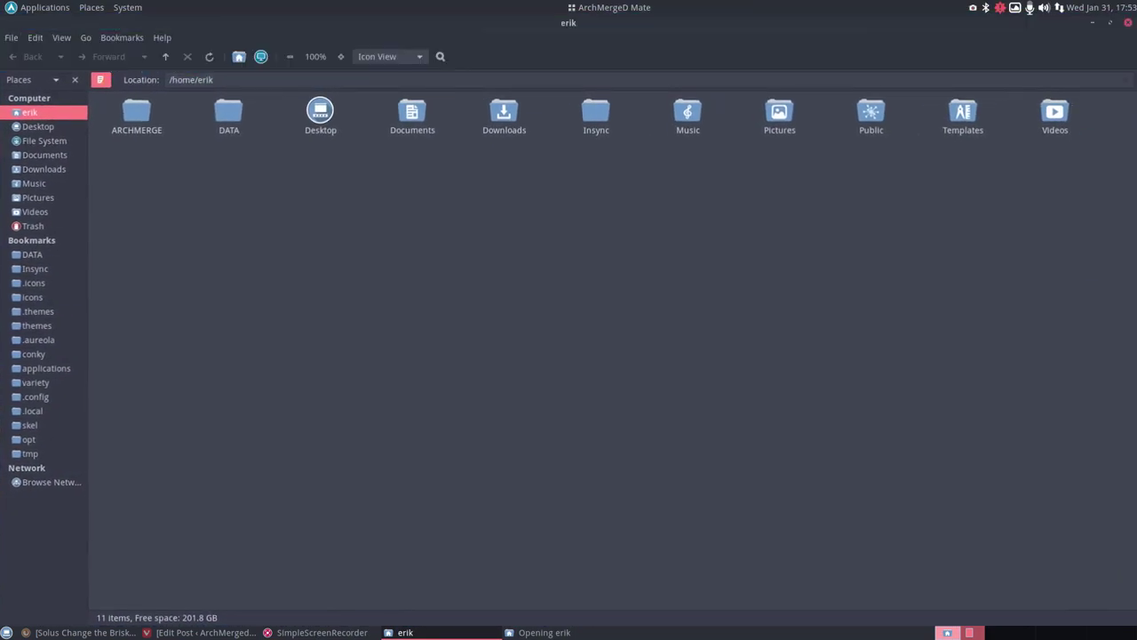
Step: Go to the /usr/share/icons folder and bring up the icon themes in the Control Center's Appearance theme customization
click(32, 297)
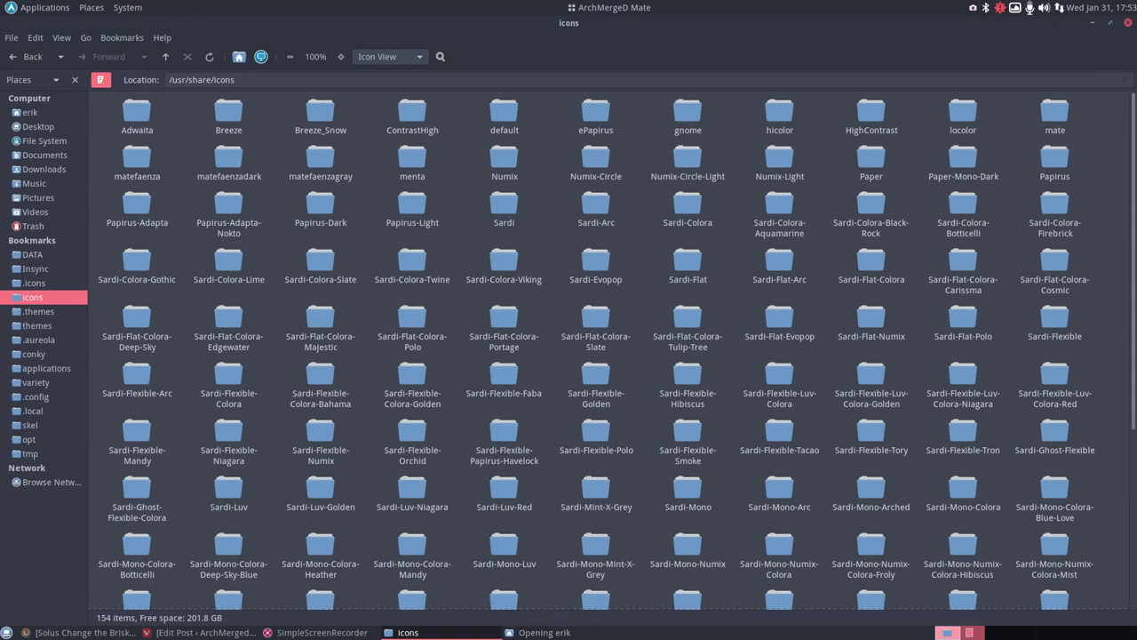
click(569, 7)
click(604, 250)
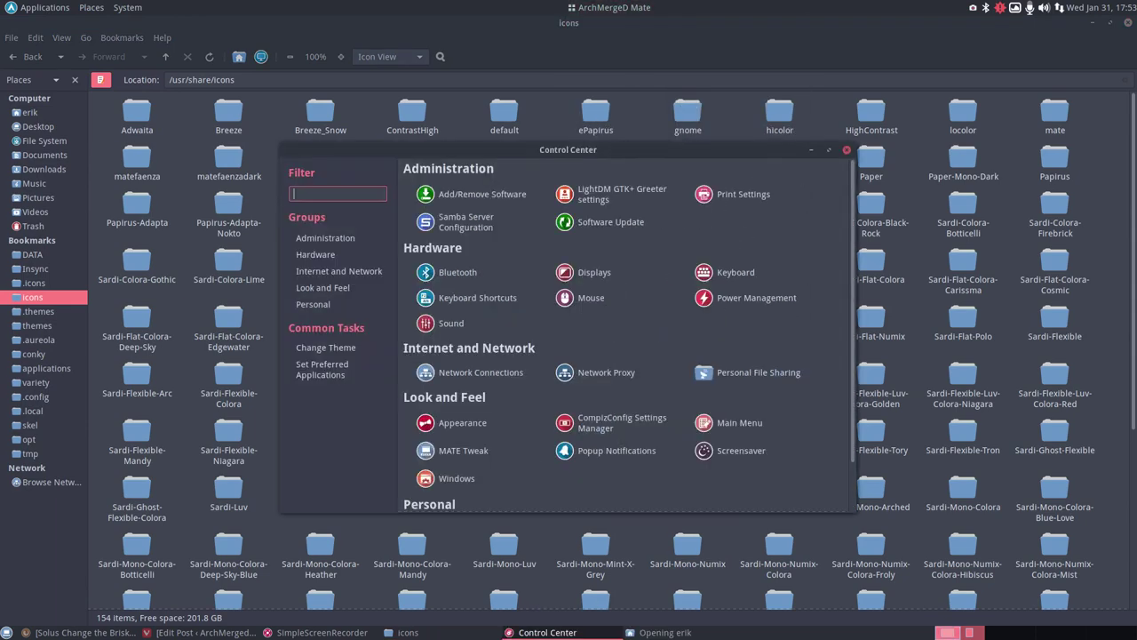
scroll(622, 329, down, 2)
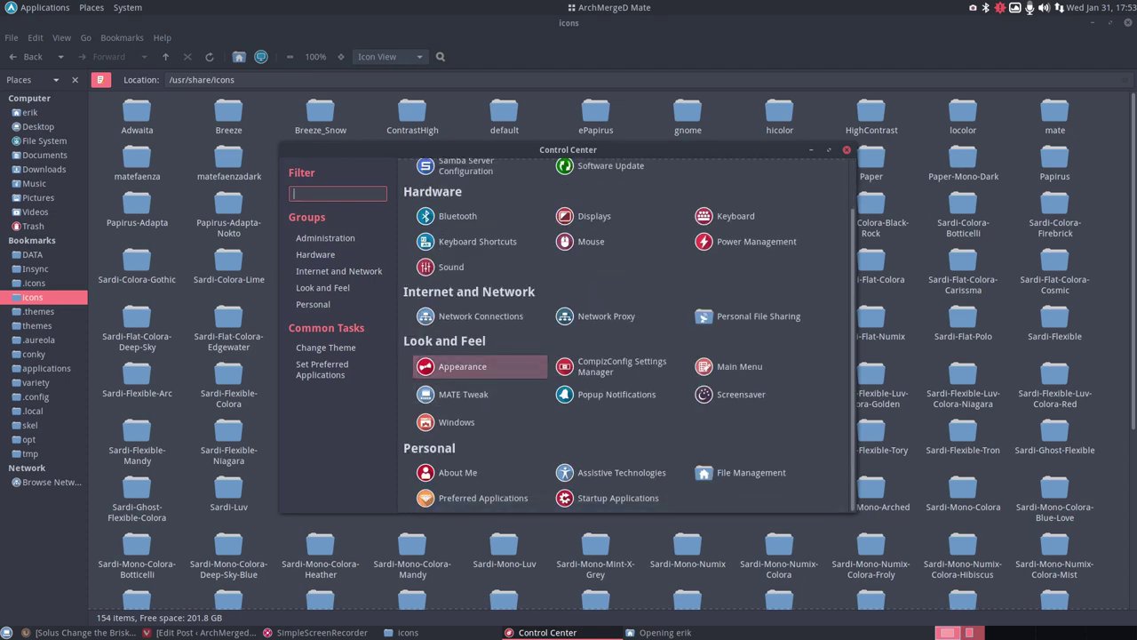
click(462, 366)
click(681, 424)
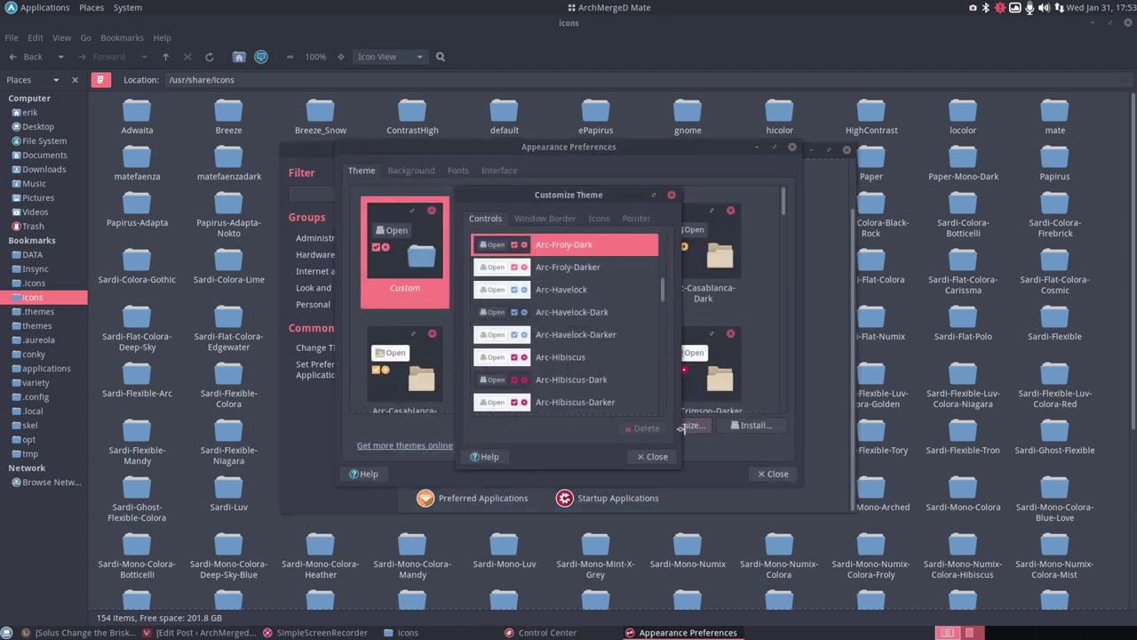
click(600, 219)
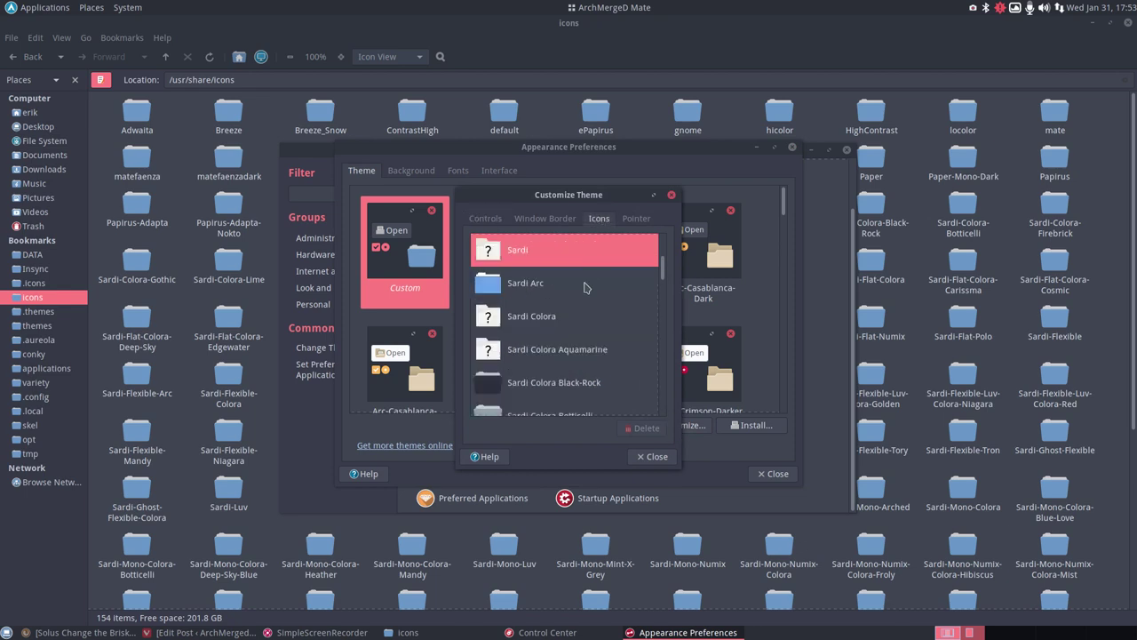
Step: Try the Sardi Arc icon theme, switch back to Sardi, and close the appearance settings and the Control Center
click(549, 293)
click(542, 324)
click(559, 349)
click(622, 282)
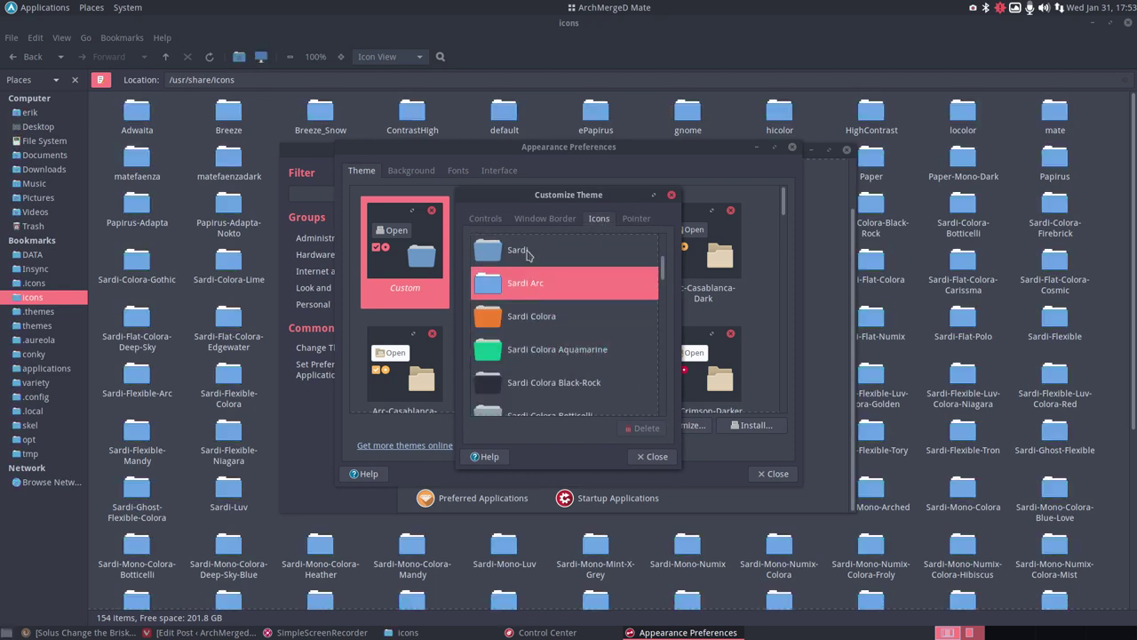
click(644, 252)
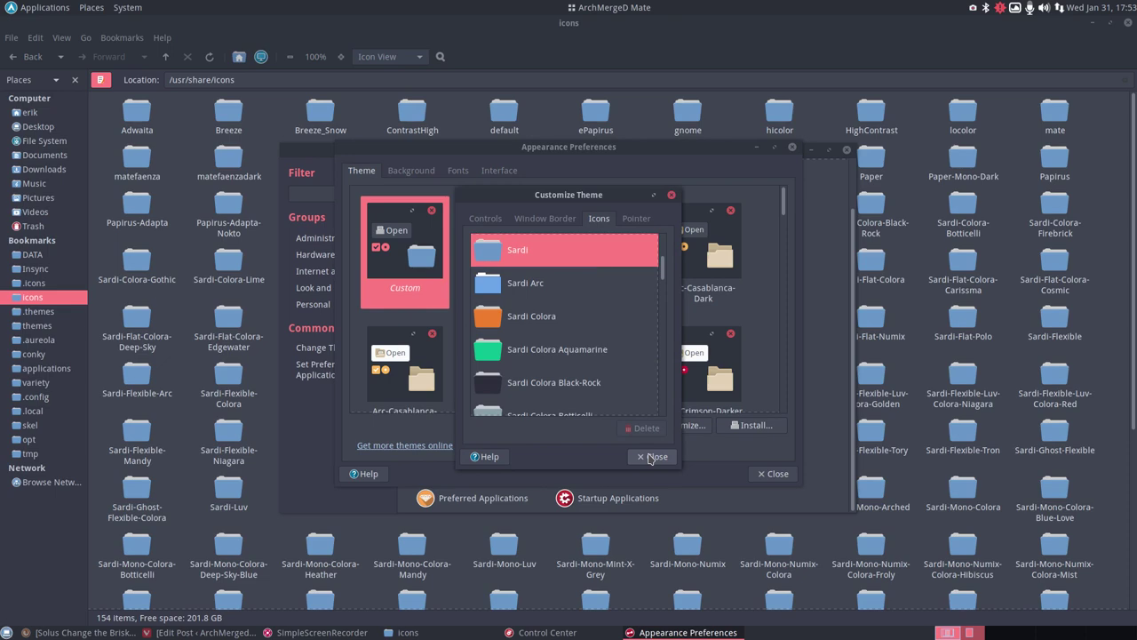
click(651, 457)
click(771, 474)
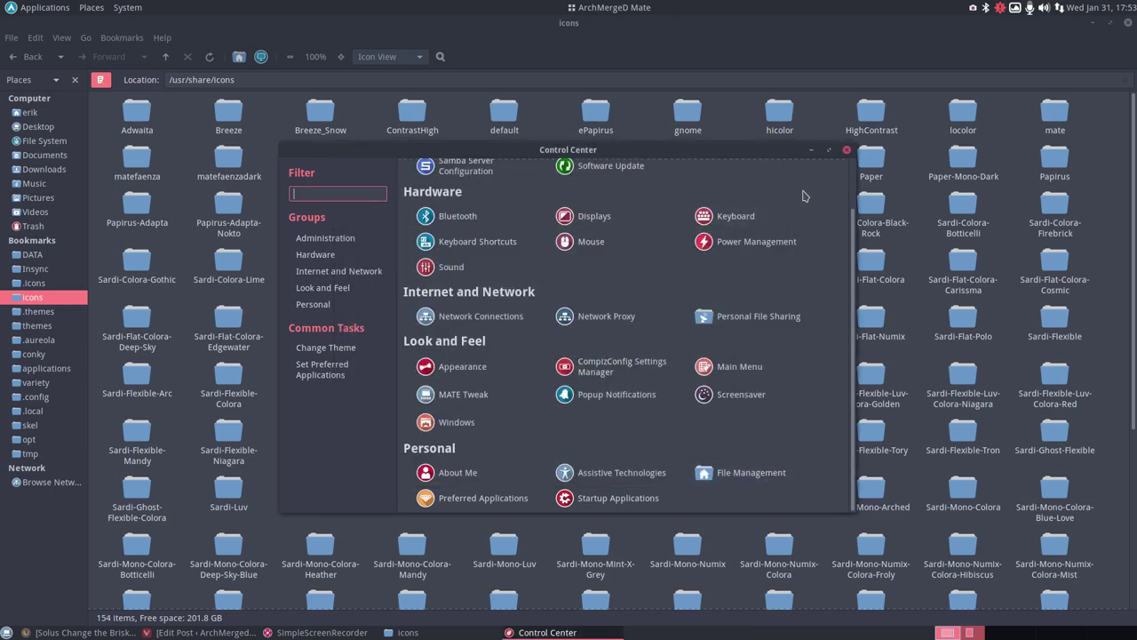
click(847, 150)
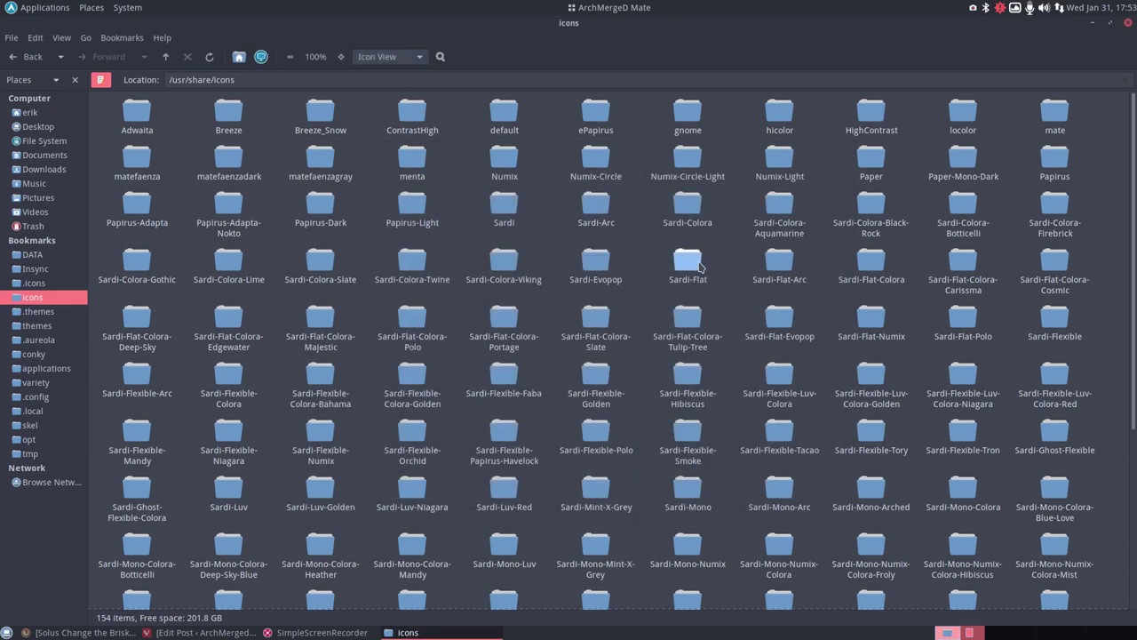
Step: Open the Sardi icon folder and check whether its context menu allows creating or pasting items
click(698, 264)
double_click(510, 214)
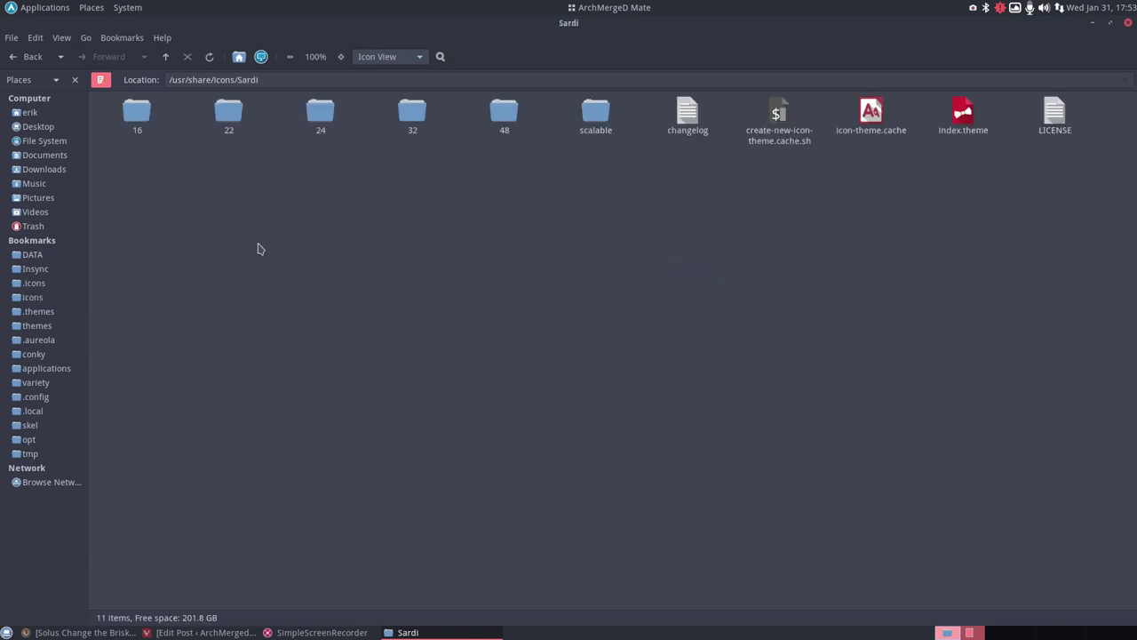
right_click(622, 218)
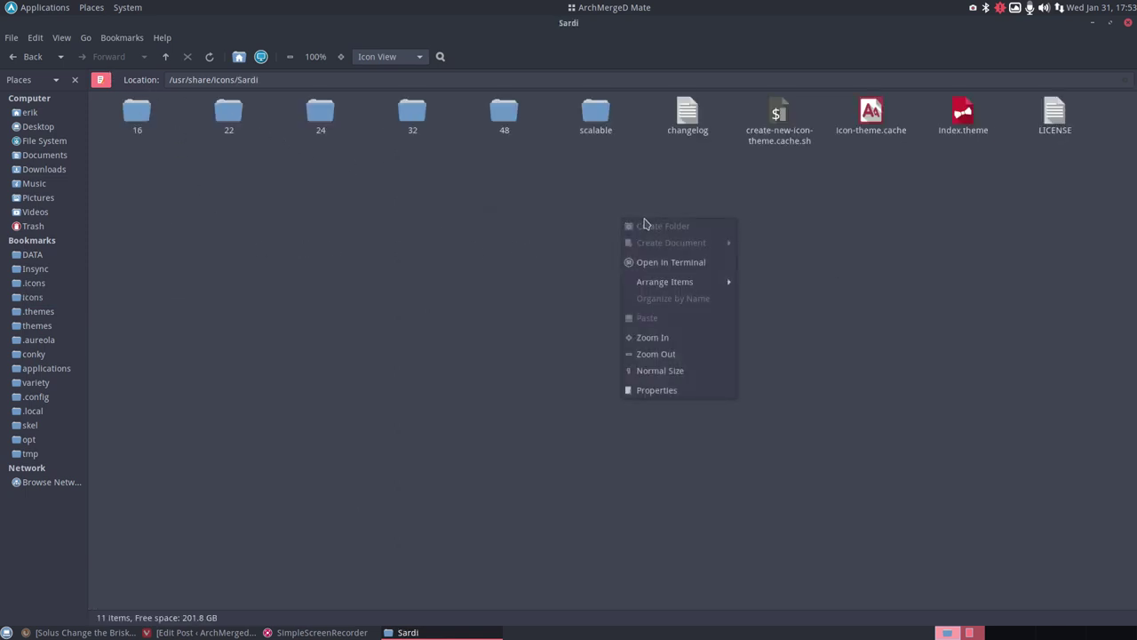
click(587, 277)
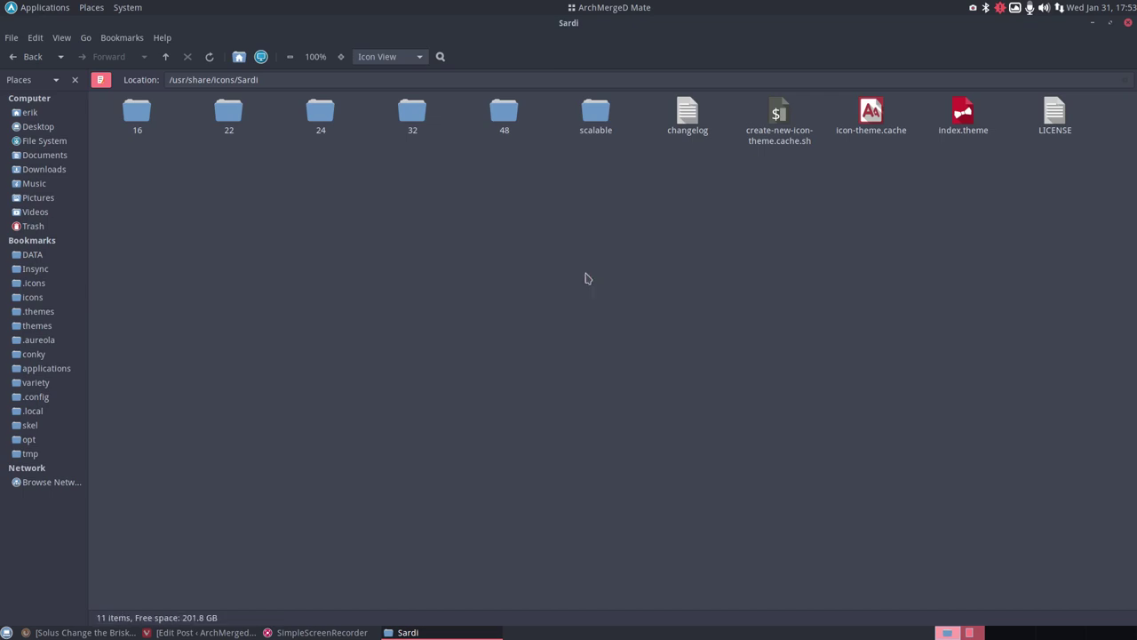
right_click(596, 219)
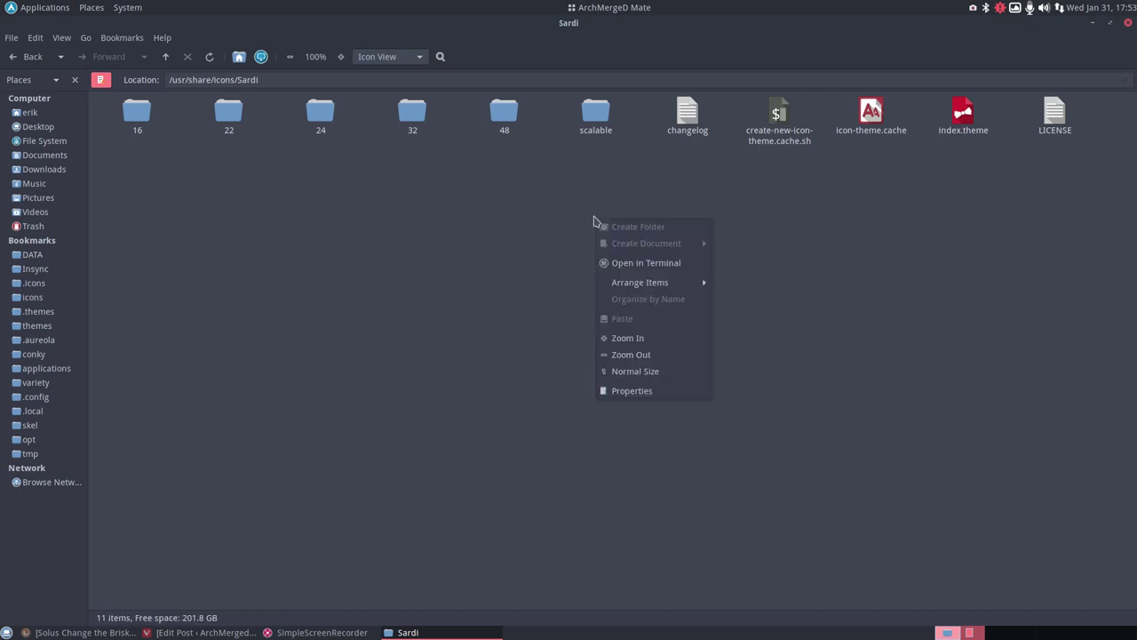
click(474, 228)
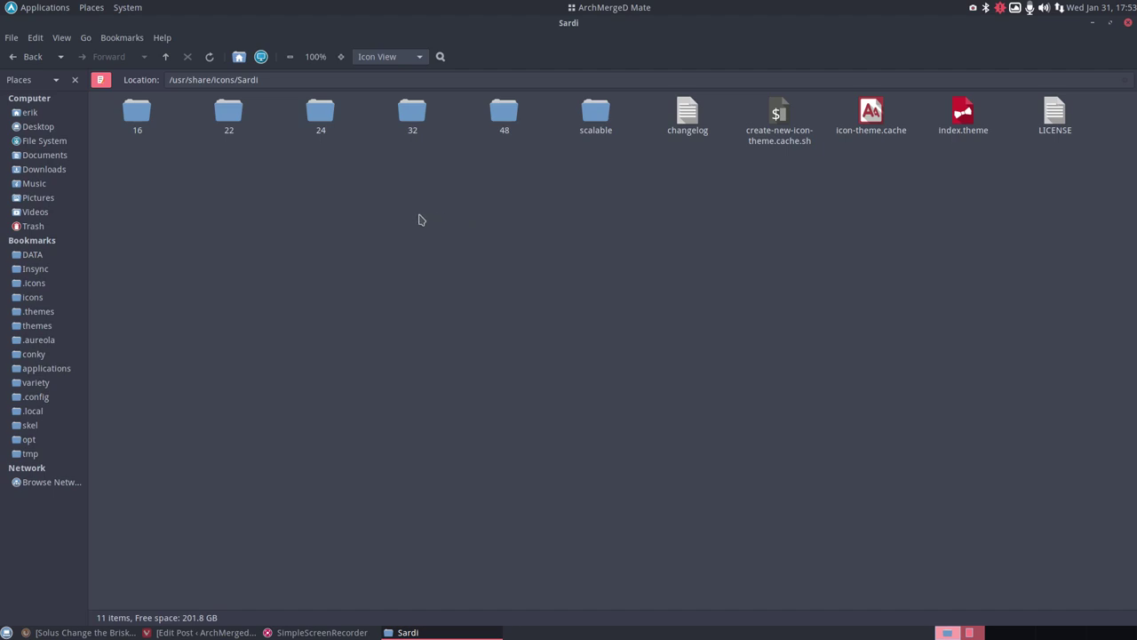
Step: Open a terminal in the Sardi folder and launch the file manager as root with "sudo caja", entering the account password
right_click(301, 194)
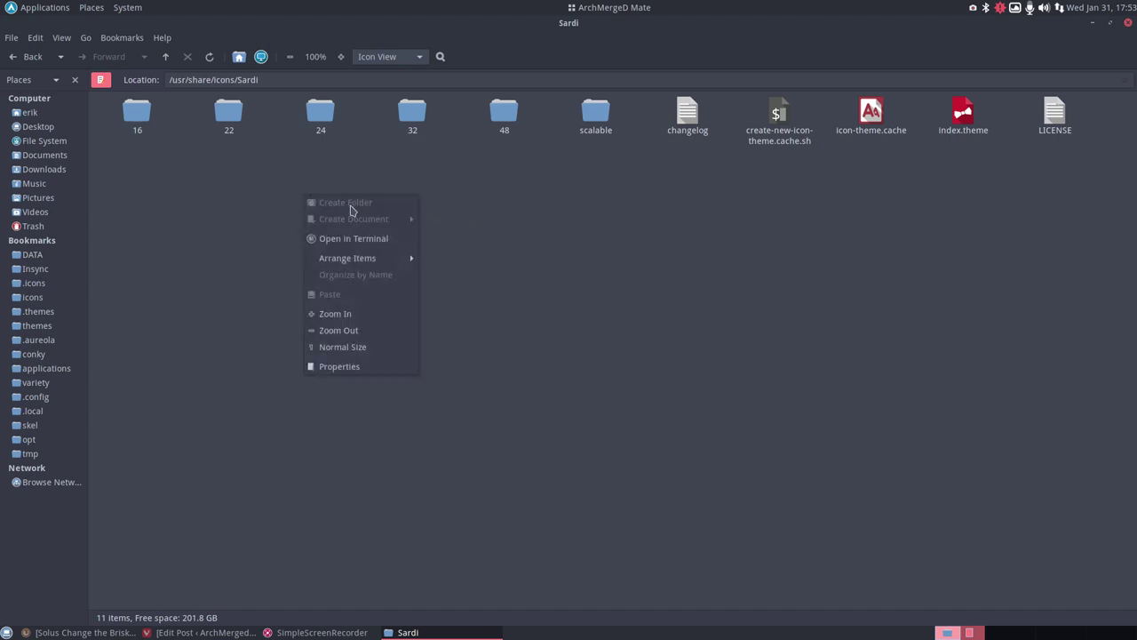
click(373, 241)
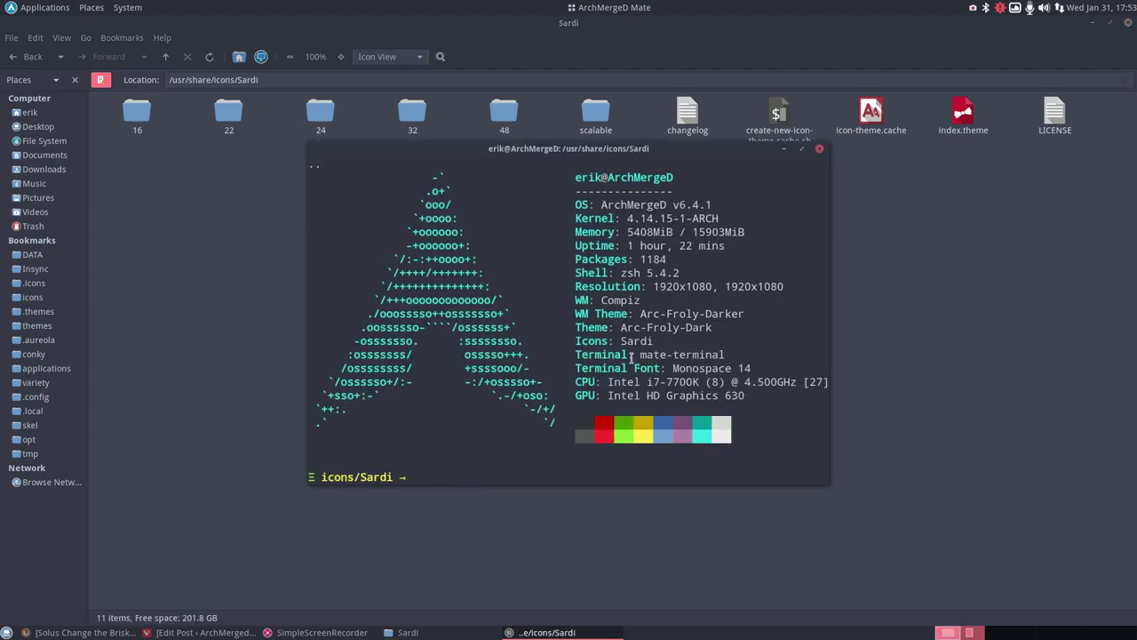
text(sudo caja)
key(Return)
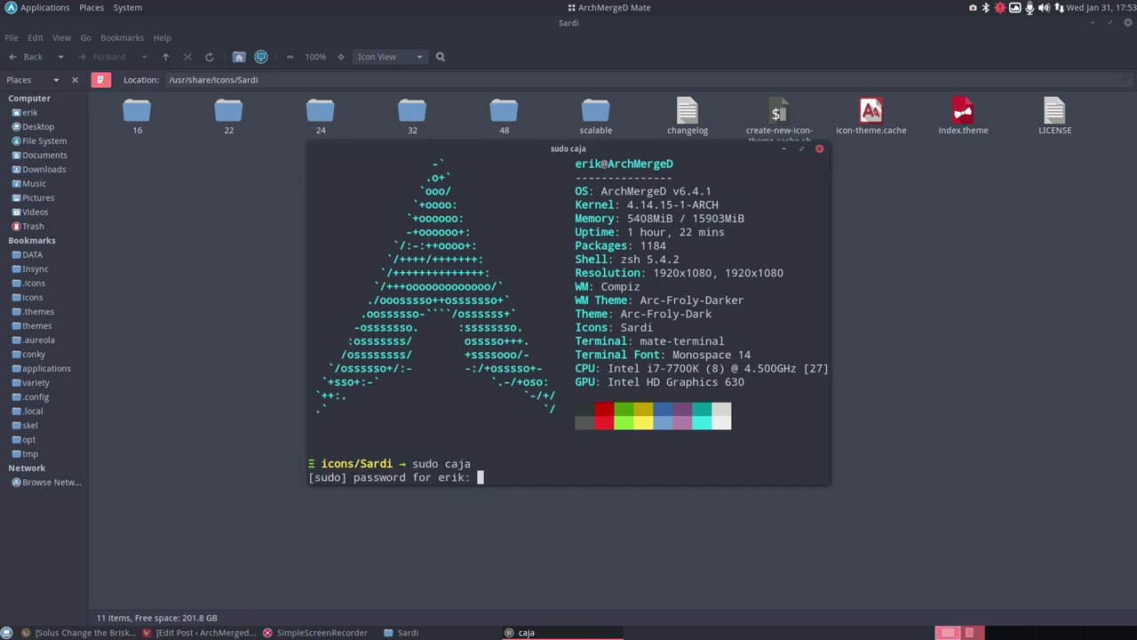
key(Return)
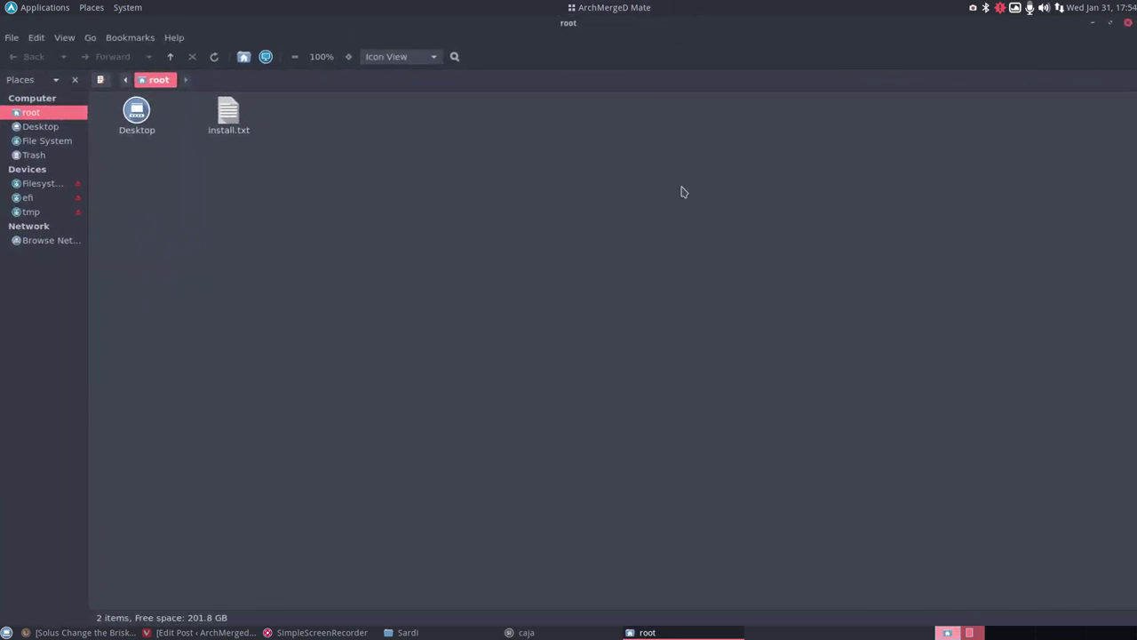
Step: Close the regular Sardi file manager window, minimize the terminal, and maximize the root file manager window
double_click(743, 24)
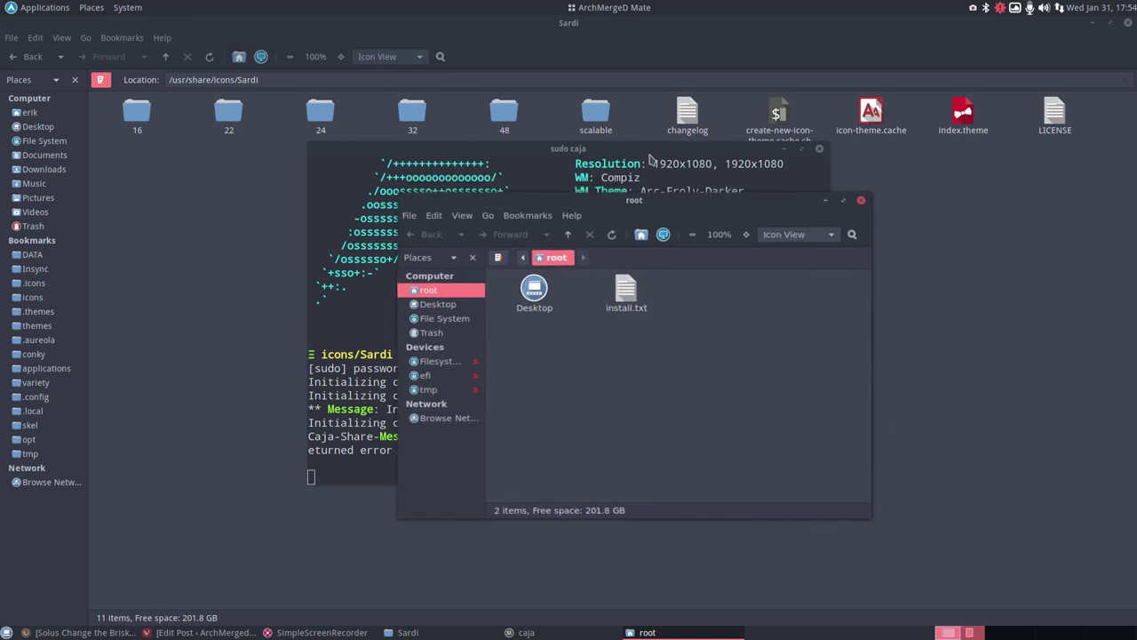
click(840, 55)
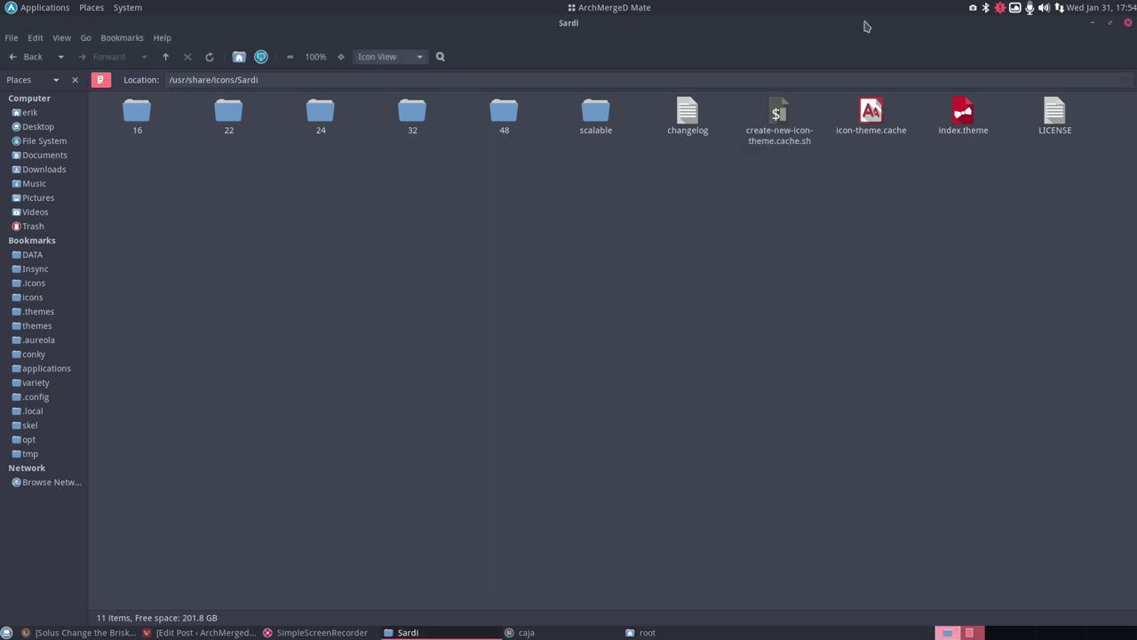
click(1124, 24)
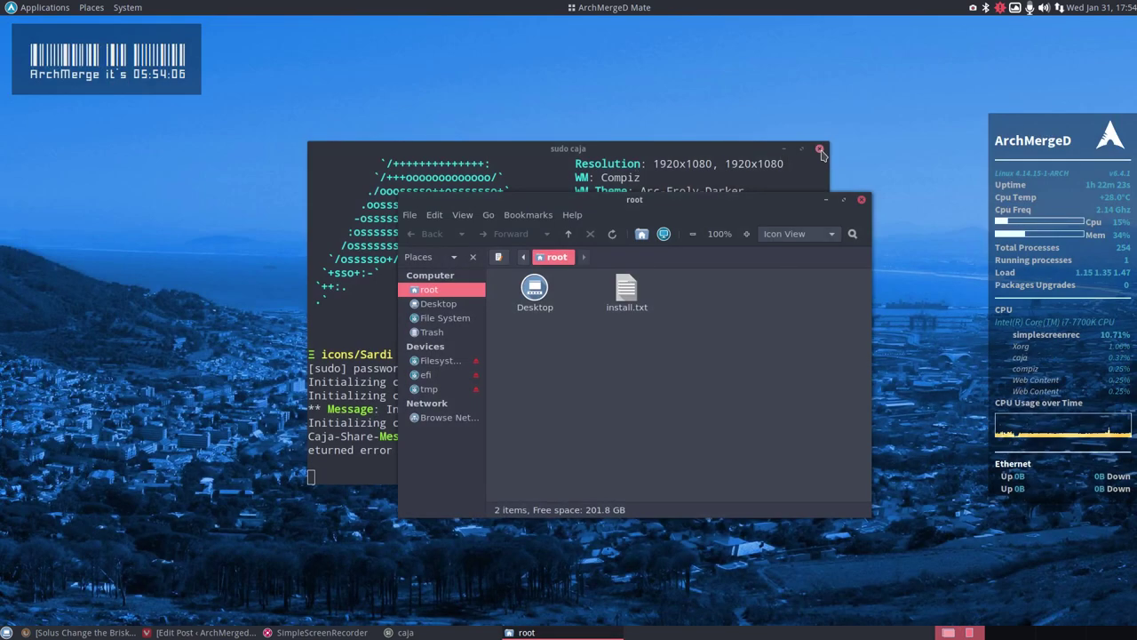
drag(611, 197, 758, 255)
drag(364, 459, 111, 475)
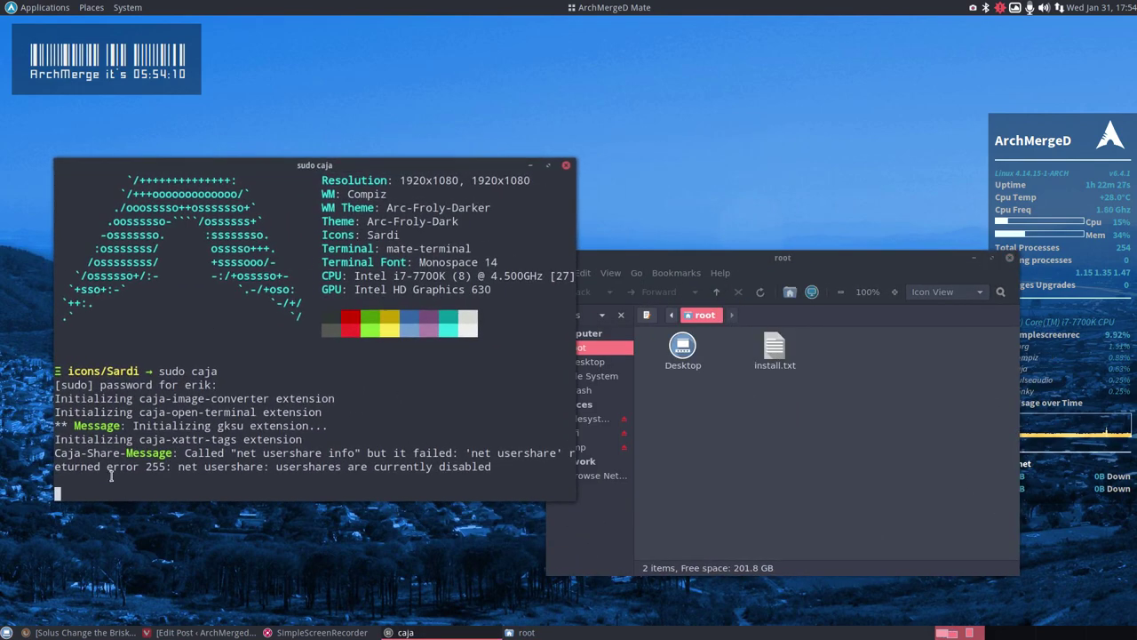
click(530, 165)
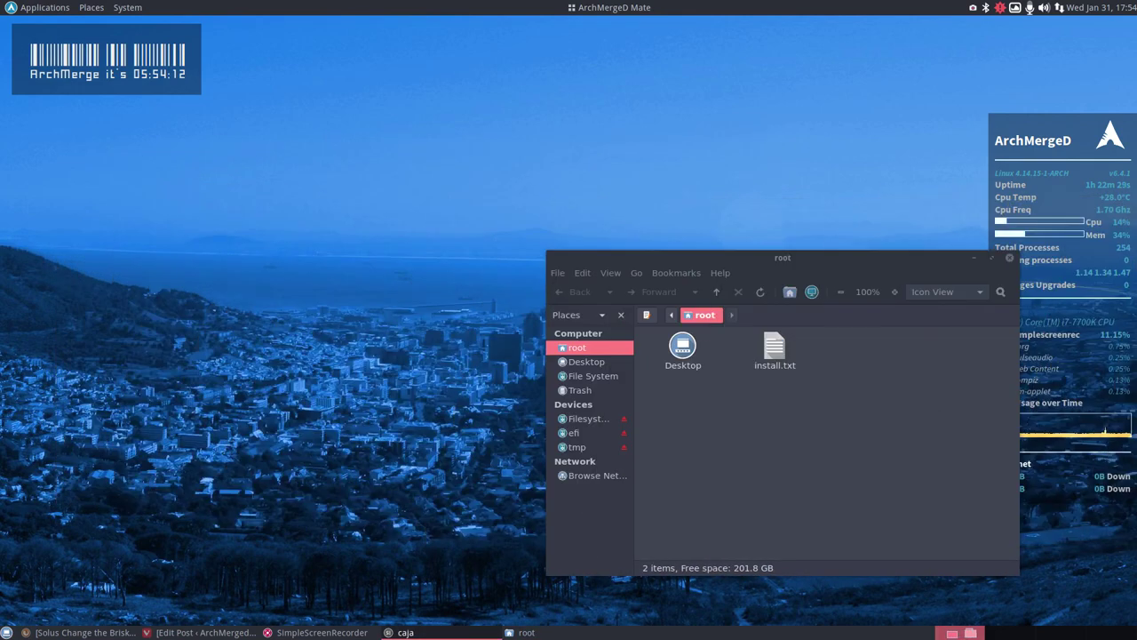
drag(722, 264, 439, 147)
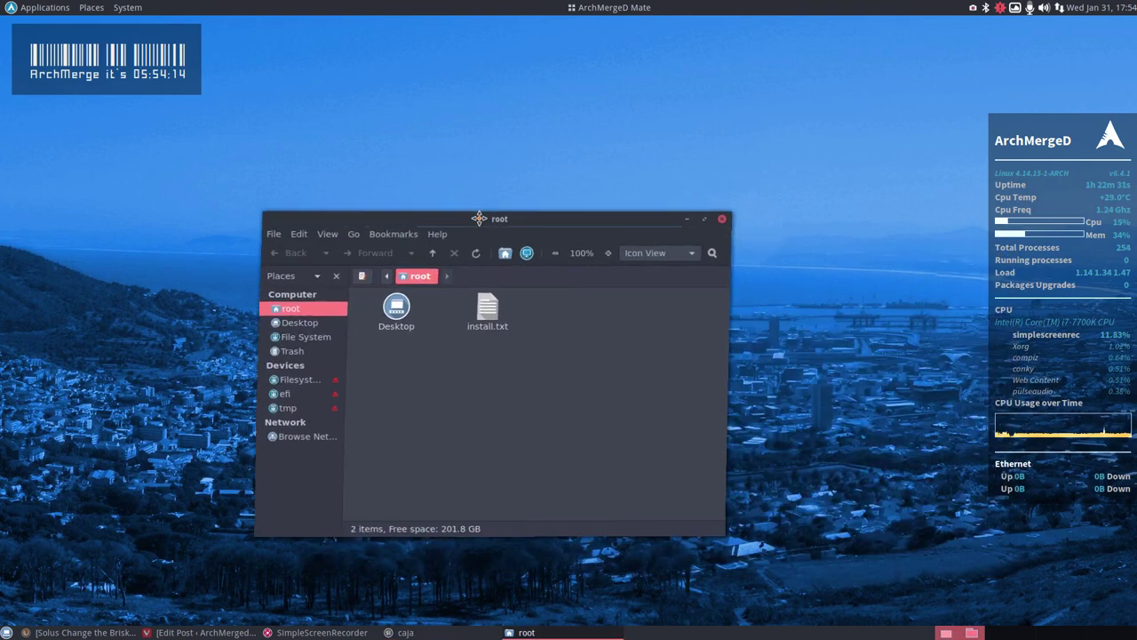
key(alt+F10)
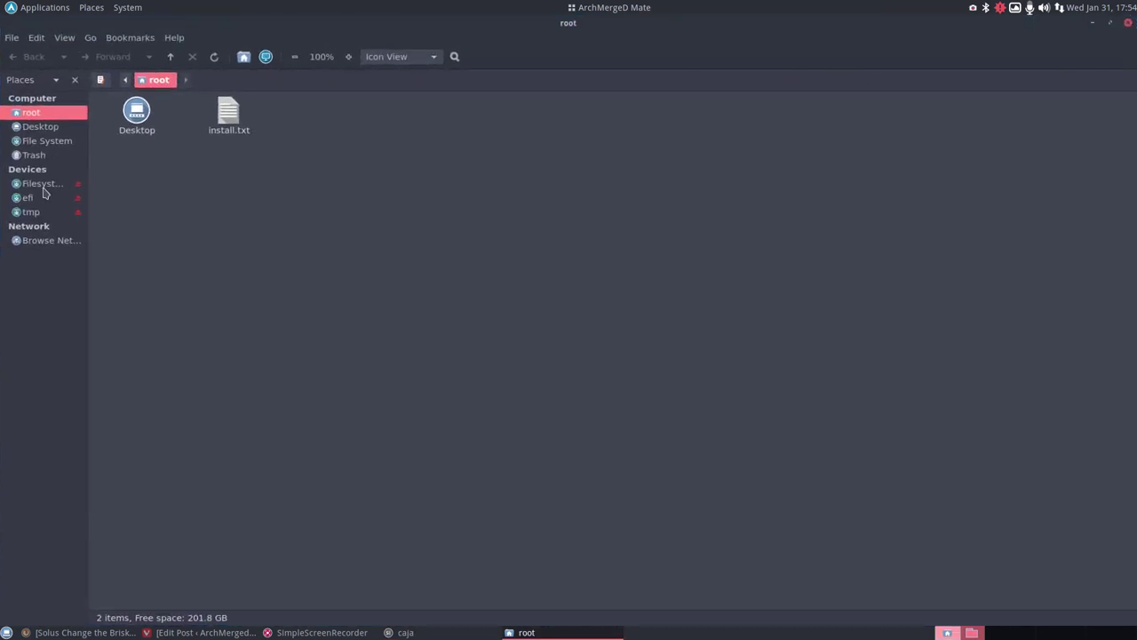
Step: Navigate the root file manager from the file system root to the /usr/share/icons folder
click(42, 143)
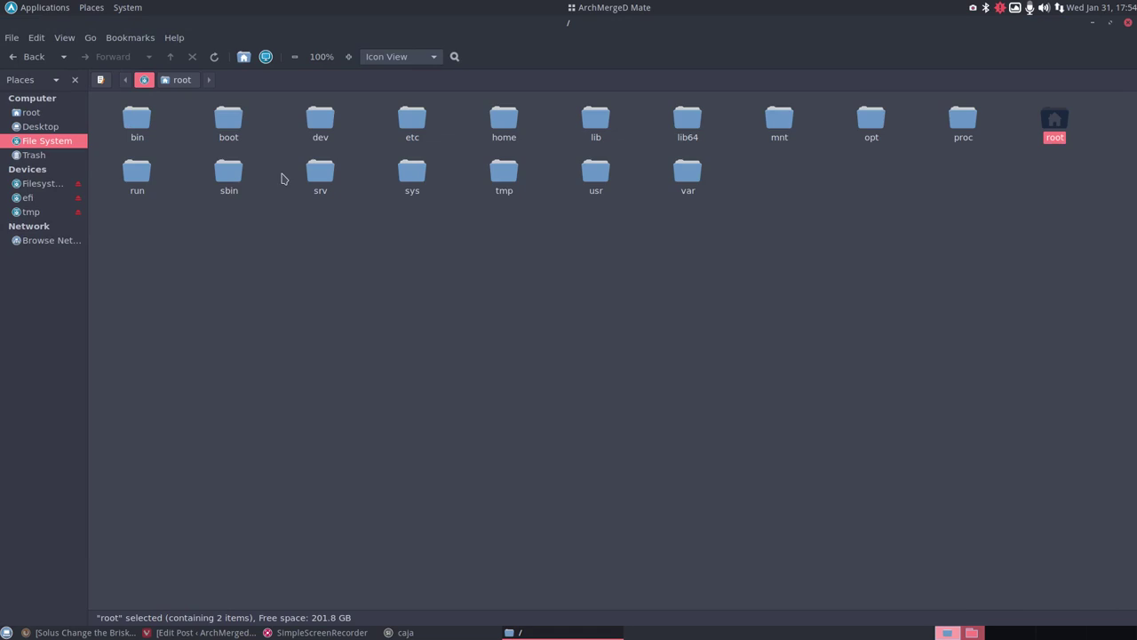
double_click(594, 178)
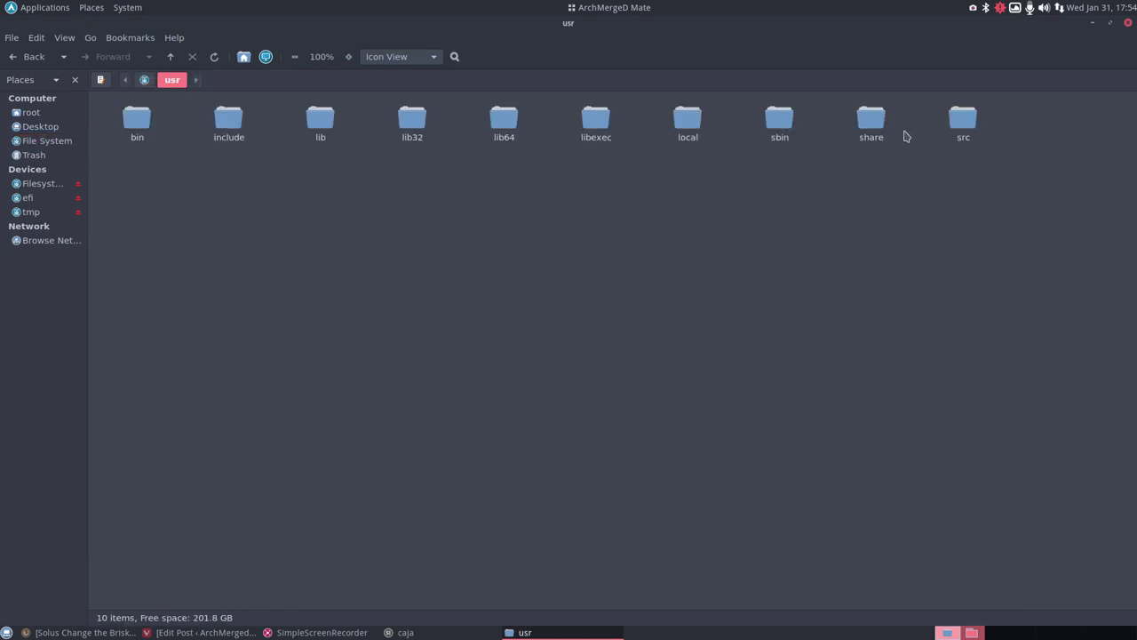
double_click(871, 122)
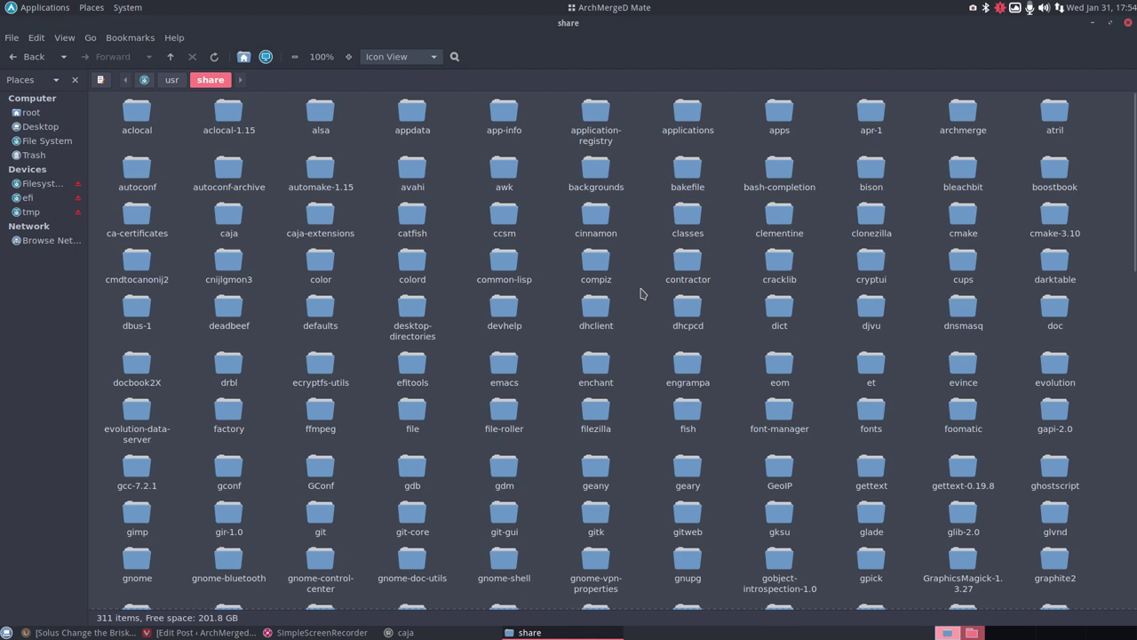
text(icon)
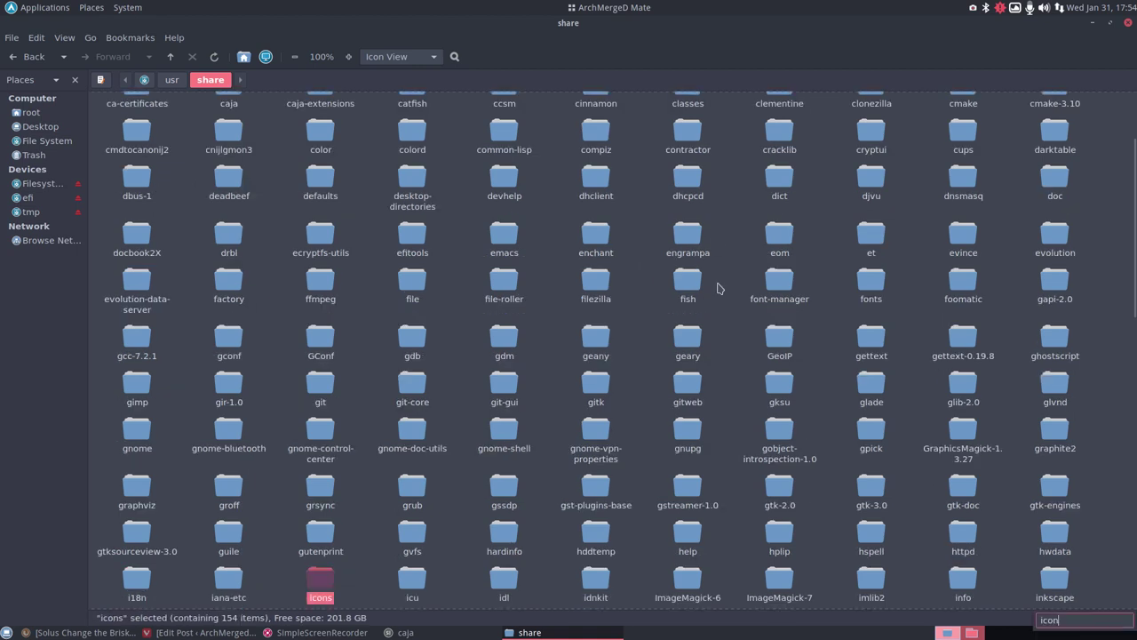
double_click(331, 579)
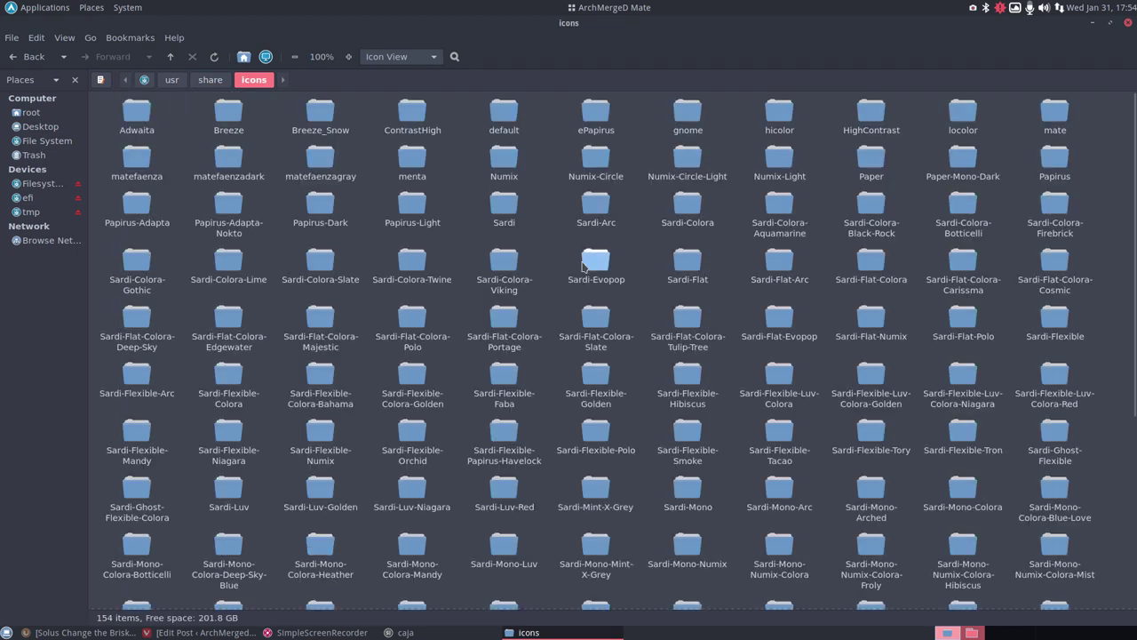
Step: Open the scalable/places folder of the Sardi icon theme
double_click(508, 211)
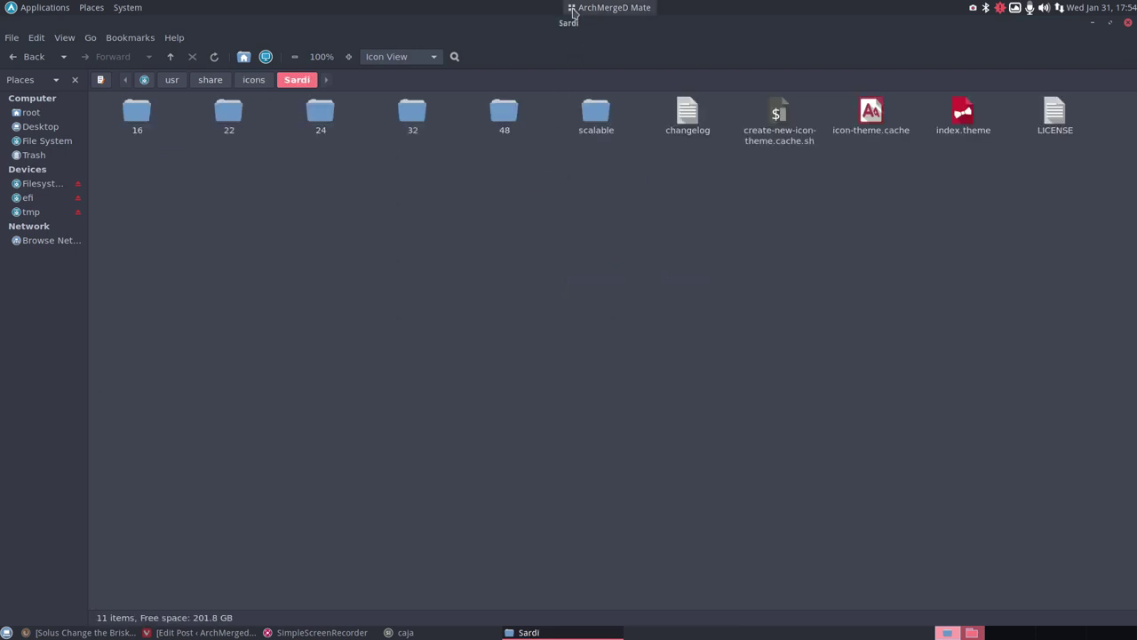
double_click(594, 114)
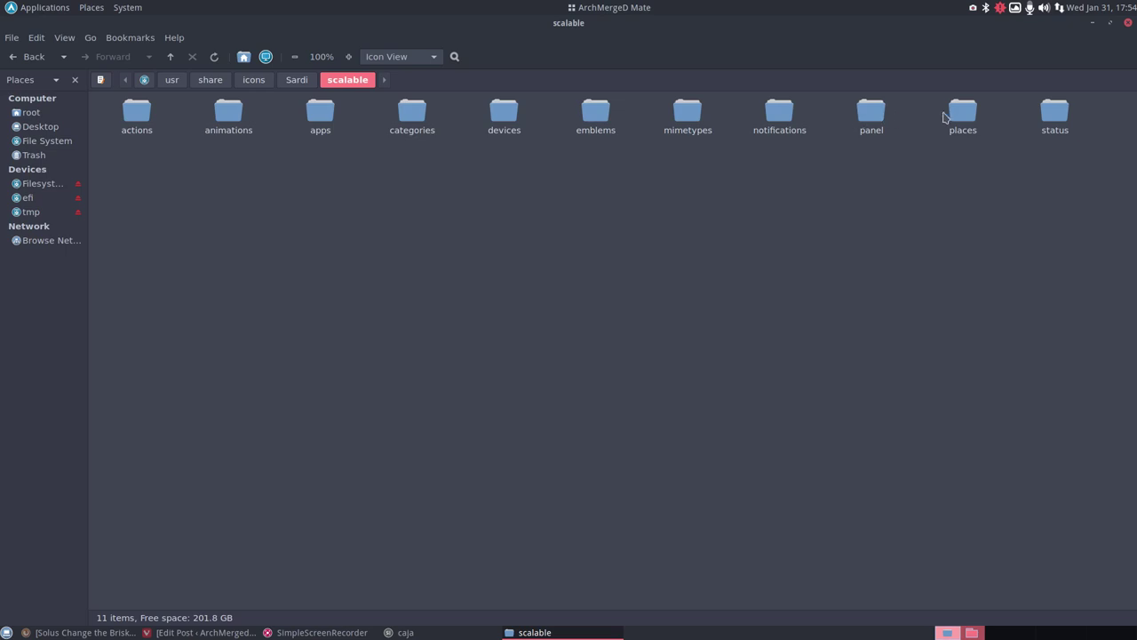
double_click(946, 115)
Step: Locate start-here.svg among the places icons, select it, and look over the alternative start-here icons
scroll(672, 425, down, 10)
scroll(672, 425, down, 4)
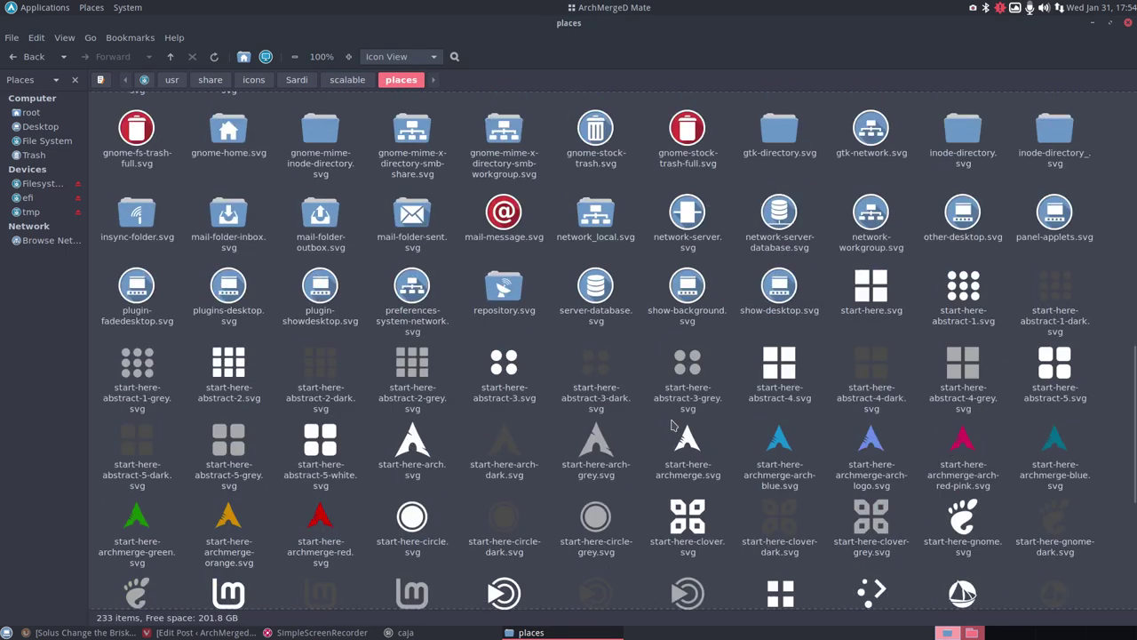
click(871, 302)
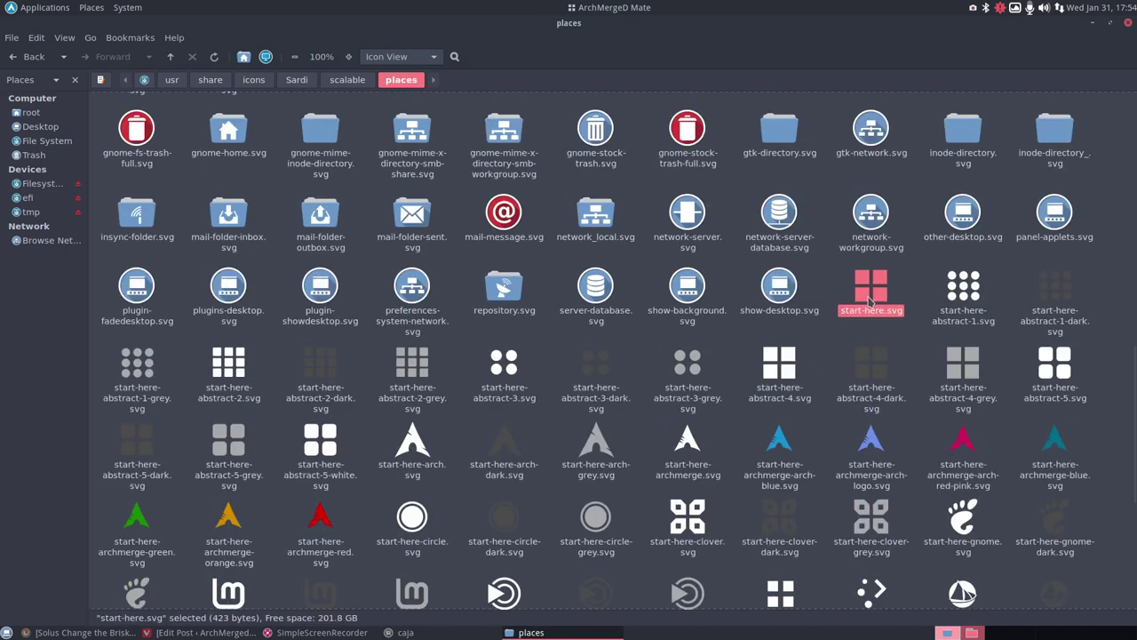
scroll(841, 459, down, 5)
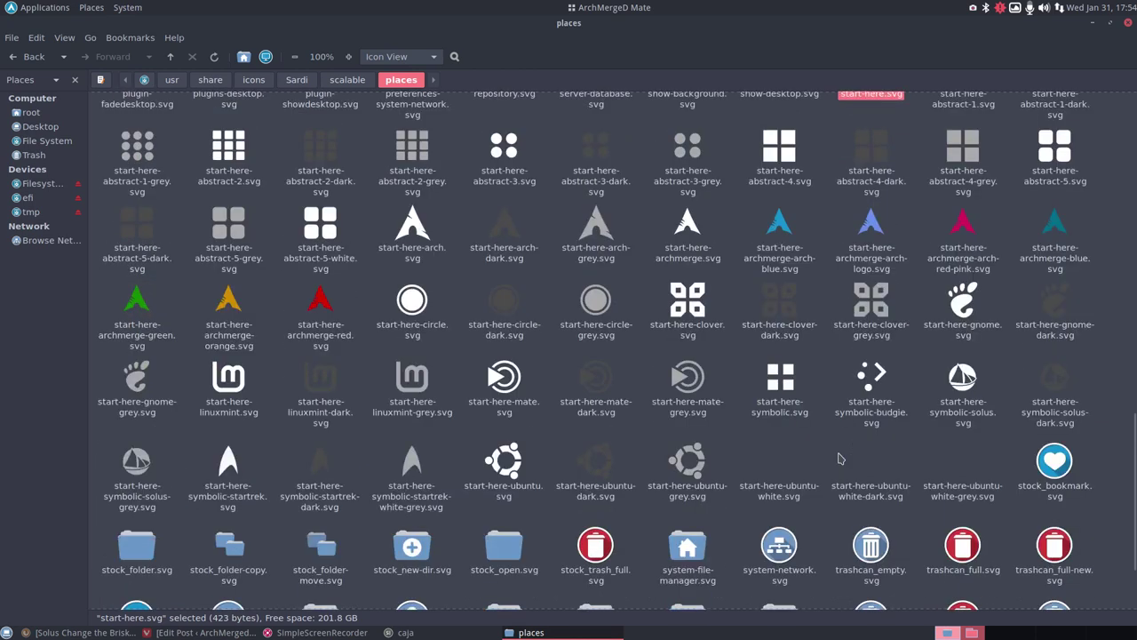
Step: Rename start-here-symbolic.svg in the Sardi places folder as start-here-symbolic-original.svg
click(779, 380)
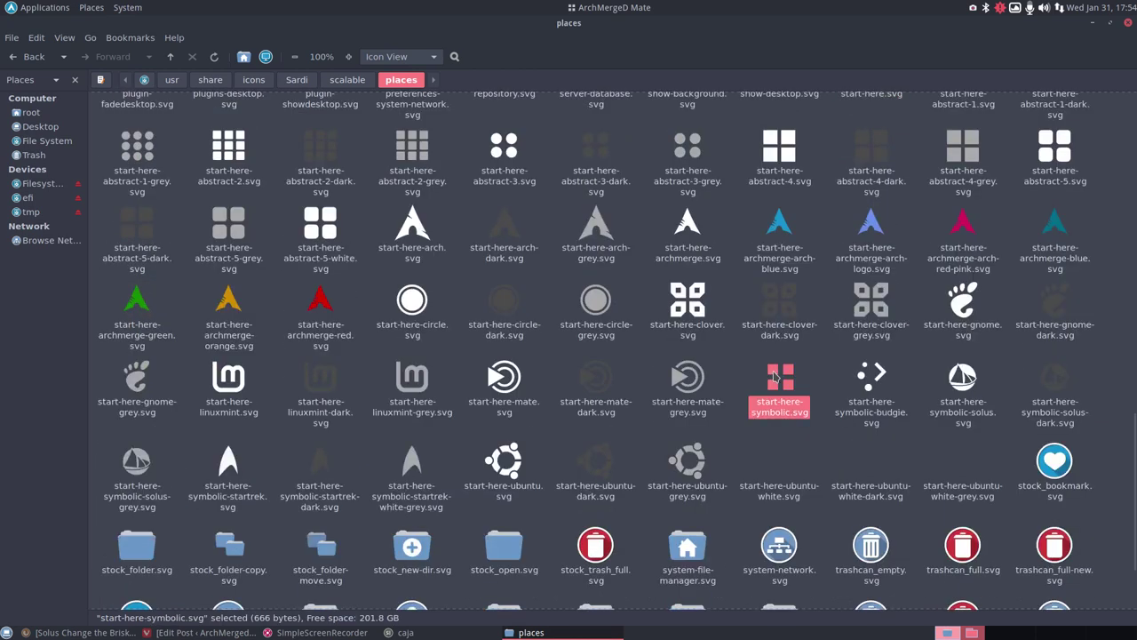
scroll(812, 257, up, 2)
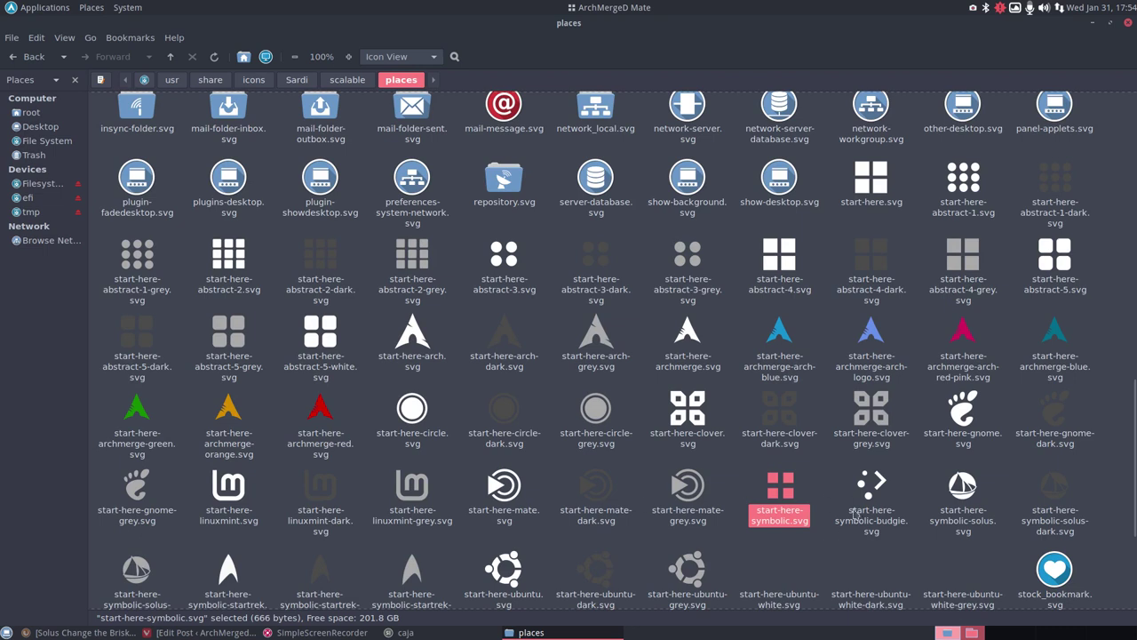
click(794, 559)
click(779, 489)
click(782, 514)
click(784, 513)
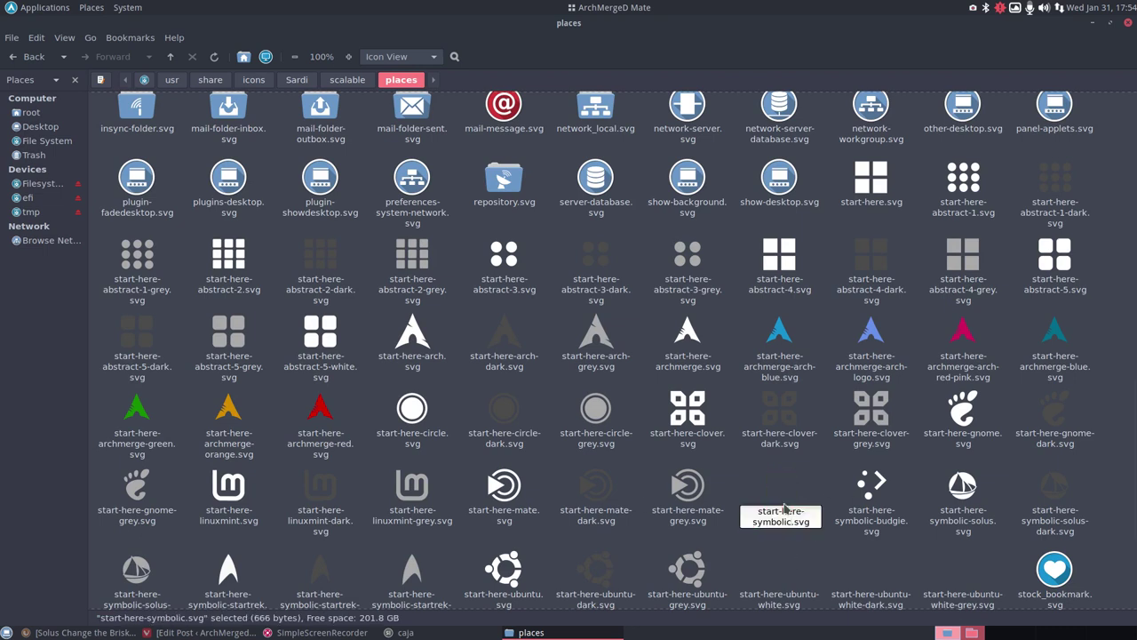
text(-oring)
key(BackSpace)
key(BackSpace)
text(ginal)
key(Return)
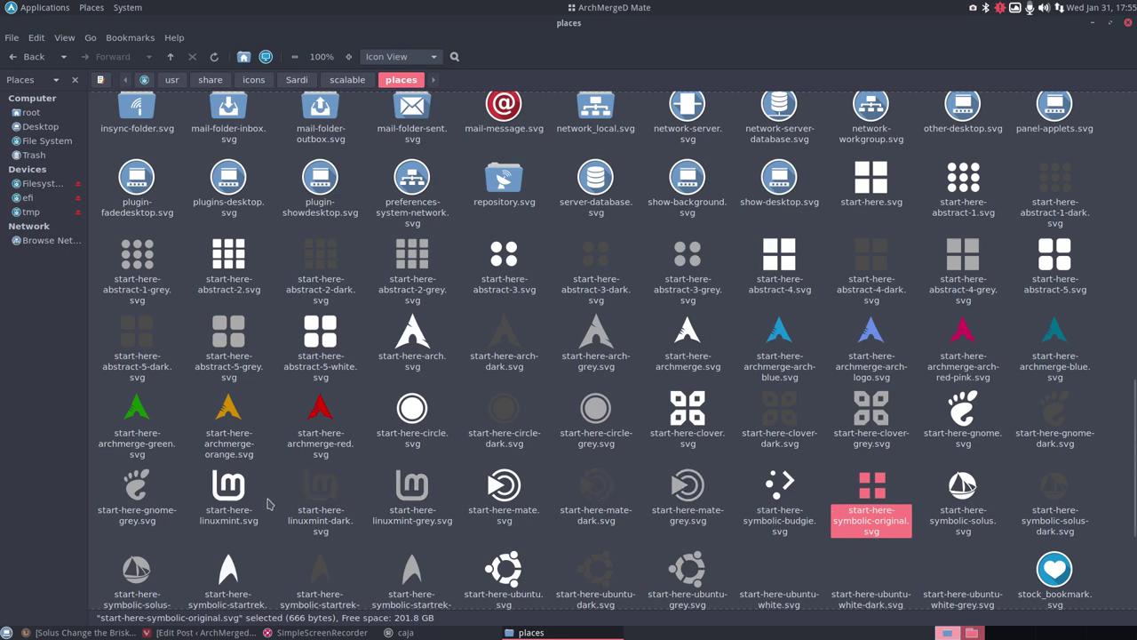
Step: Rename start-here-symbolic-startrek.svg as start-here-symbolic.svg so the Star Trek icon takes over the menu icon's file name
scroll(266, 560, down, 2)
scroll(266, 560, down, 2)
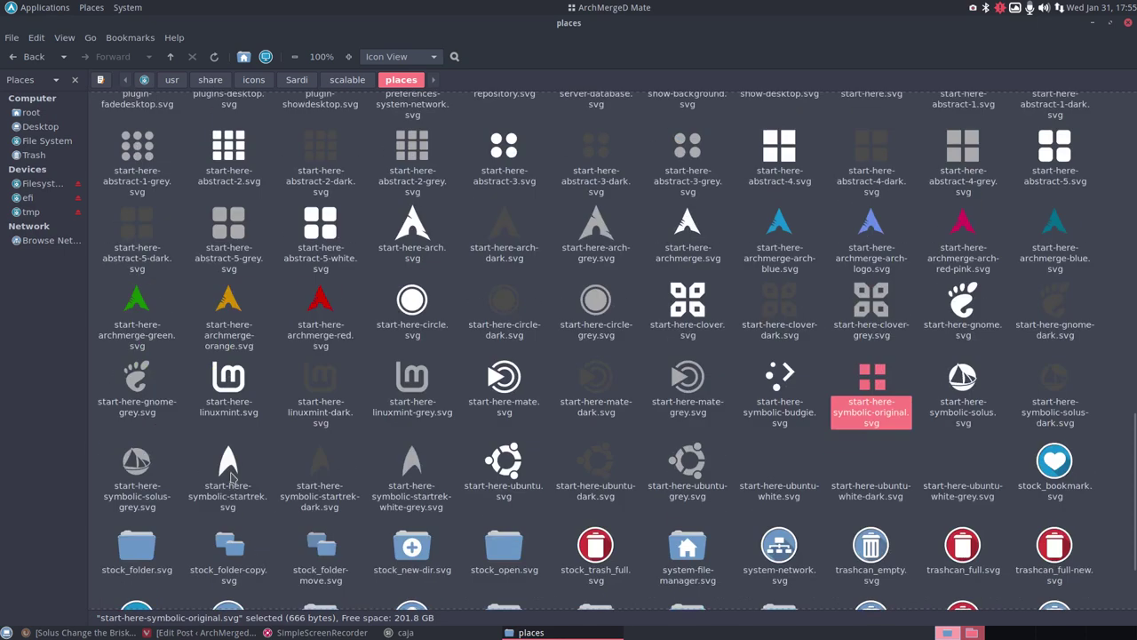
click(230, 477)
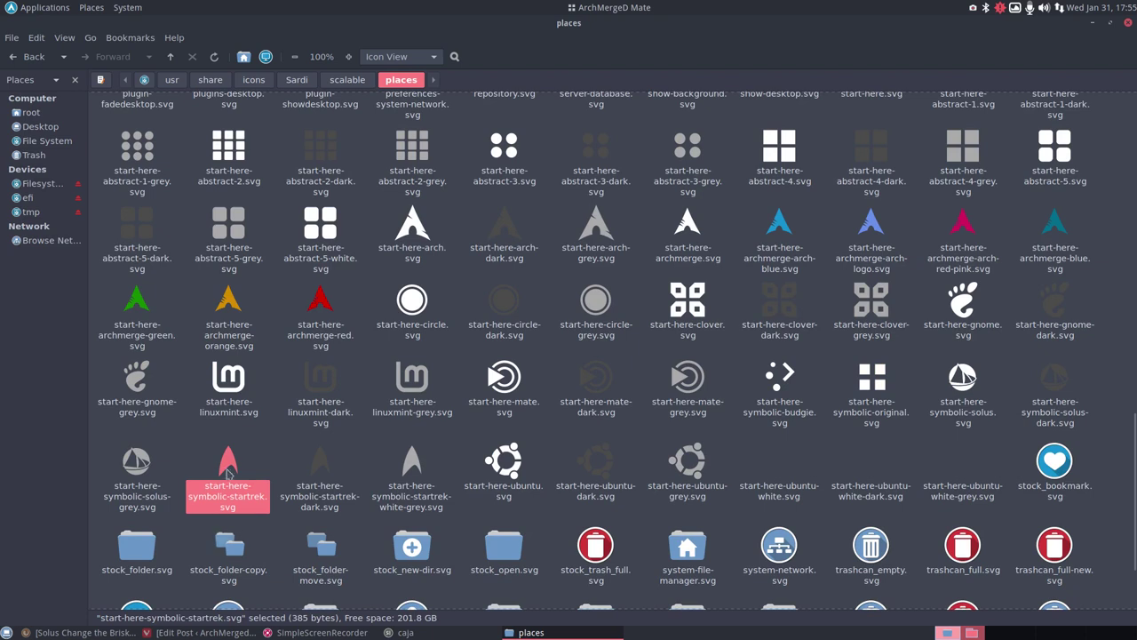
key(F2)
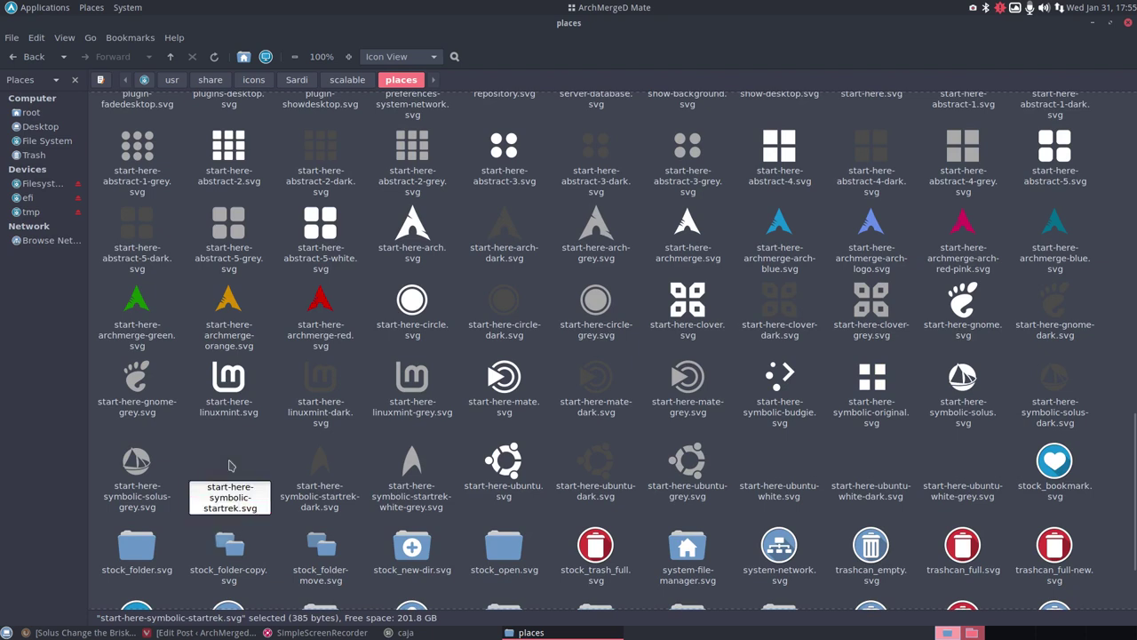
key(BackSpace)
key(BackSpace)
key(BackSpace)
key(BackSpace)
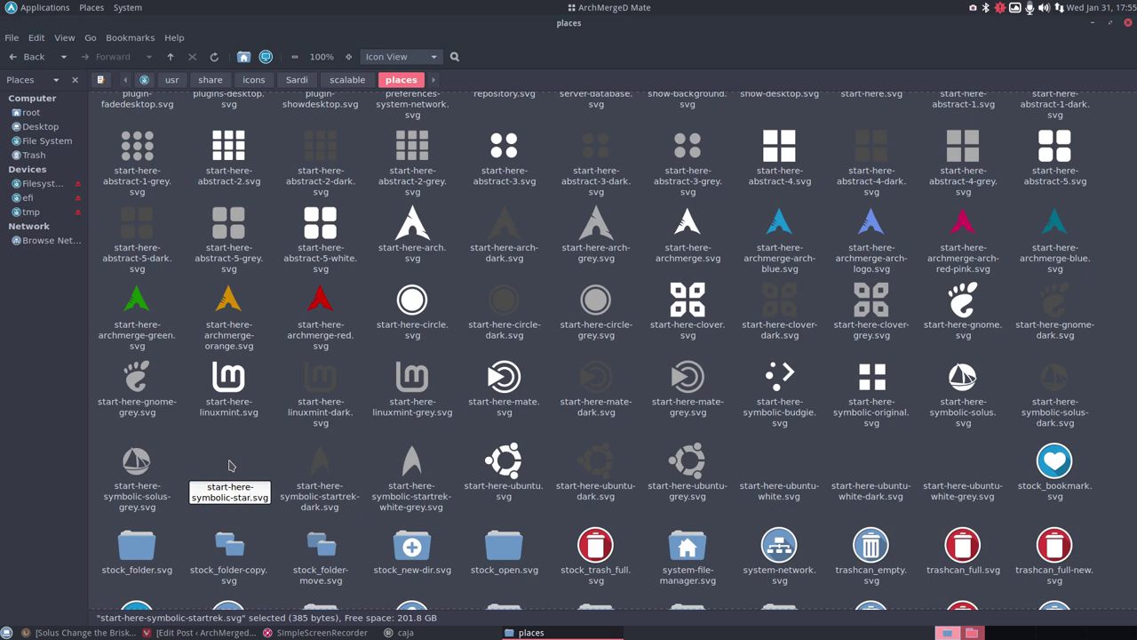
key(BackSpace)
key(BackSpace)
key(BackSpace)
key(BackSpace)
key(BackSpace)
key(Return)
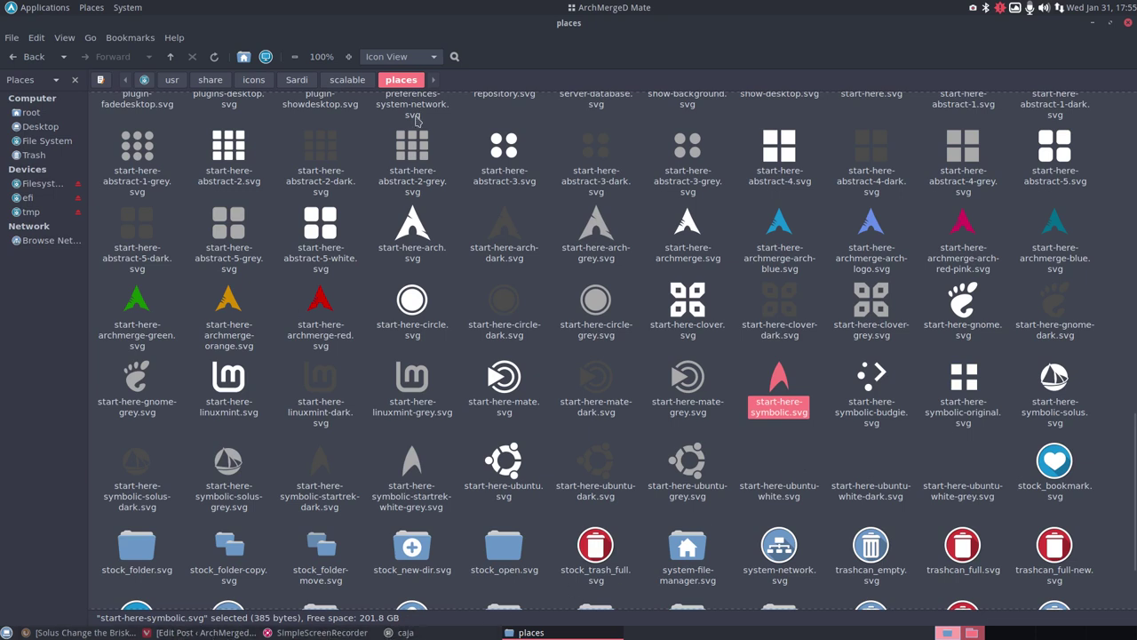
Step: Open the Control Center from the Brisk Menu and bring up the Appearance preferences
click(606, 11)
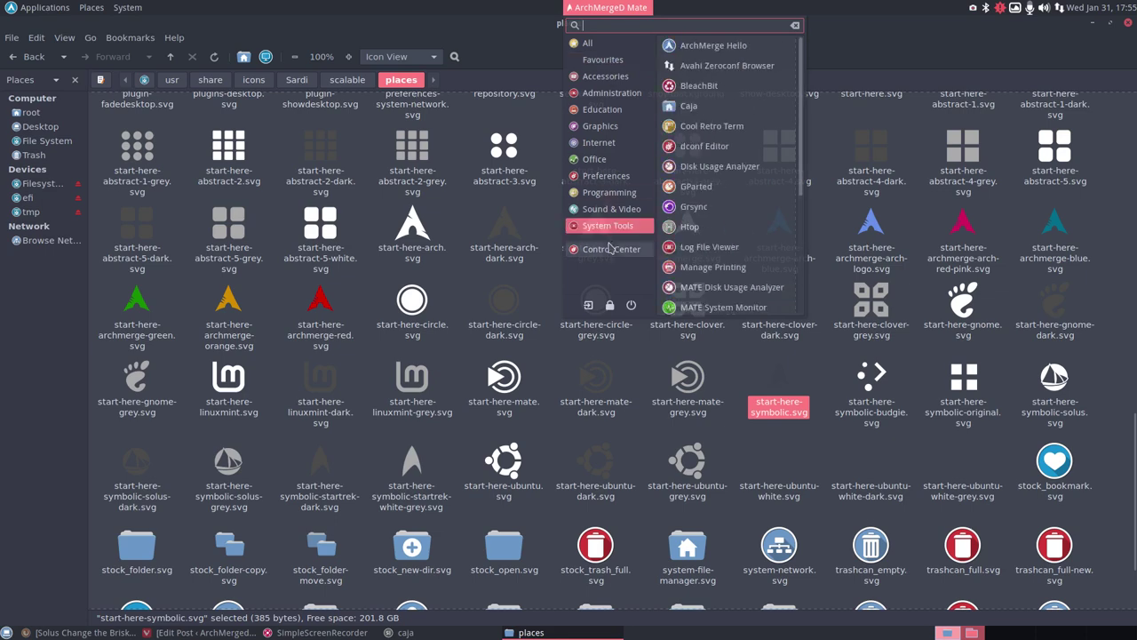
click(611, 249)
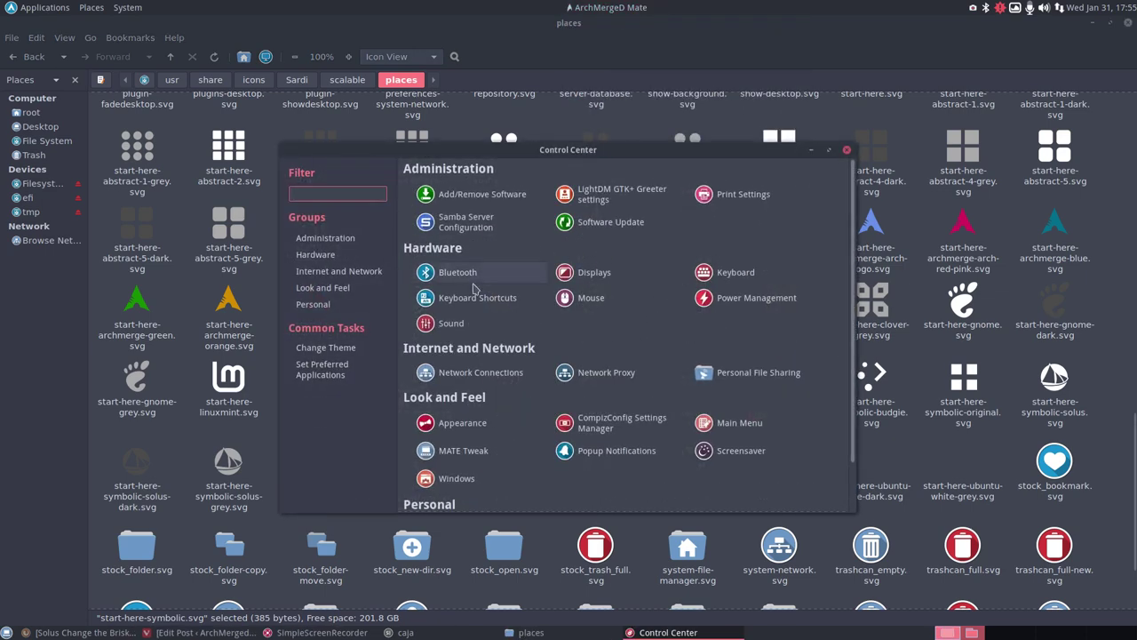
click(464, 423)
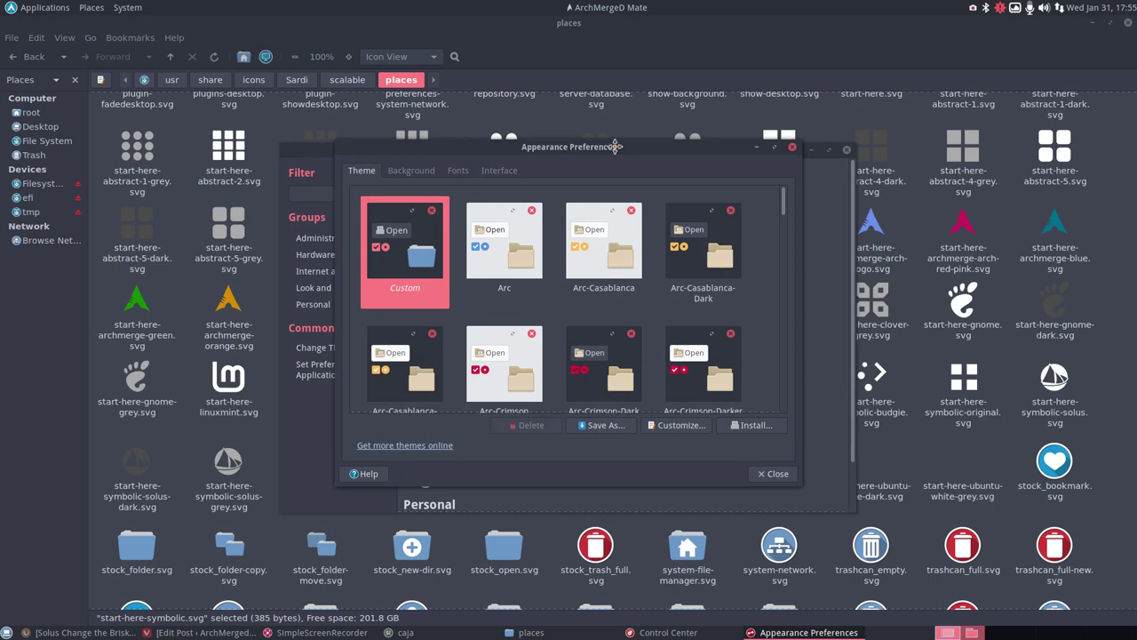
Step: Go back to the main Sardi icon theme folder and delete its icon-theme.cache file
click(298, 82)
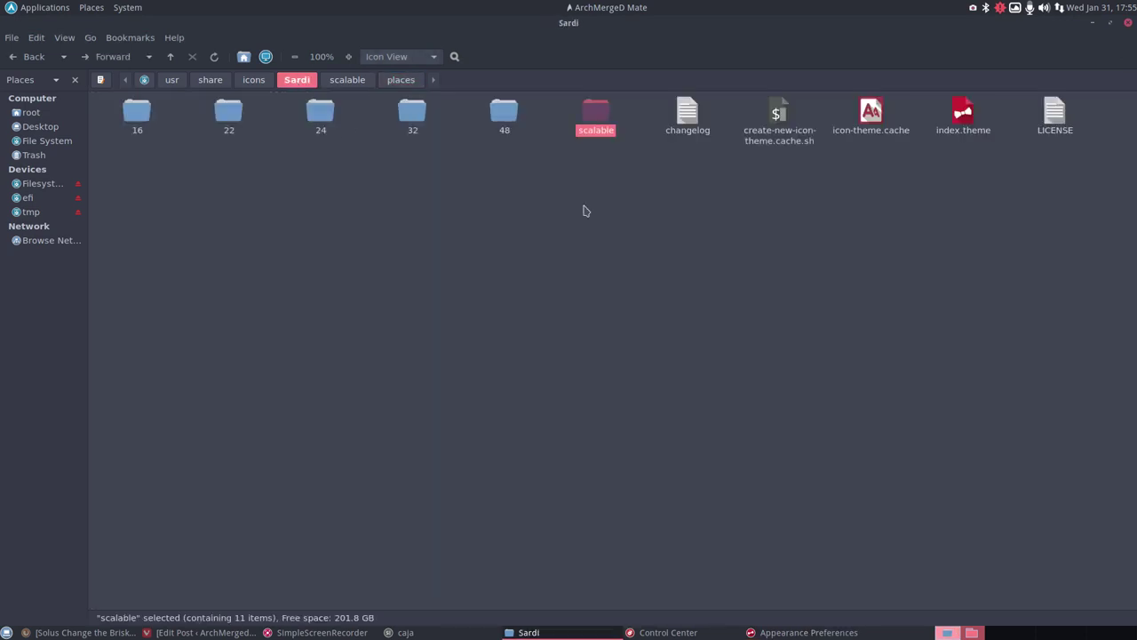
click(841, 213)
click(871, 120)
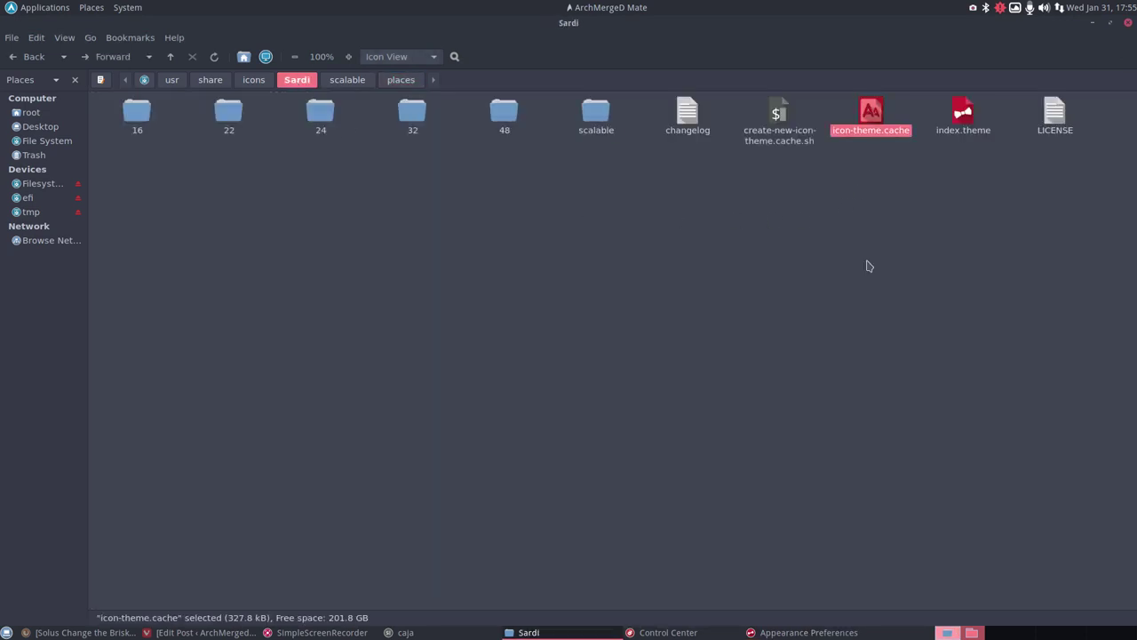
key(Delete)
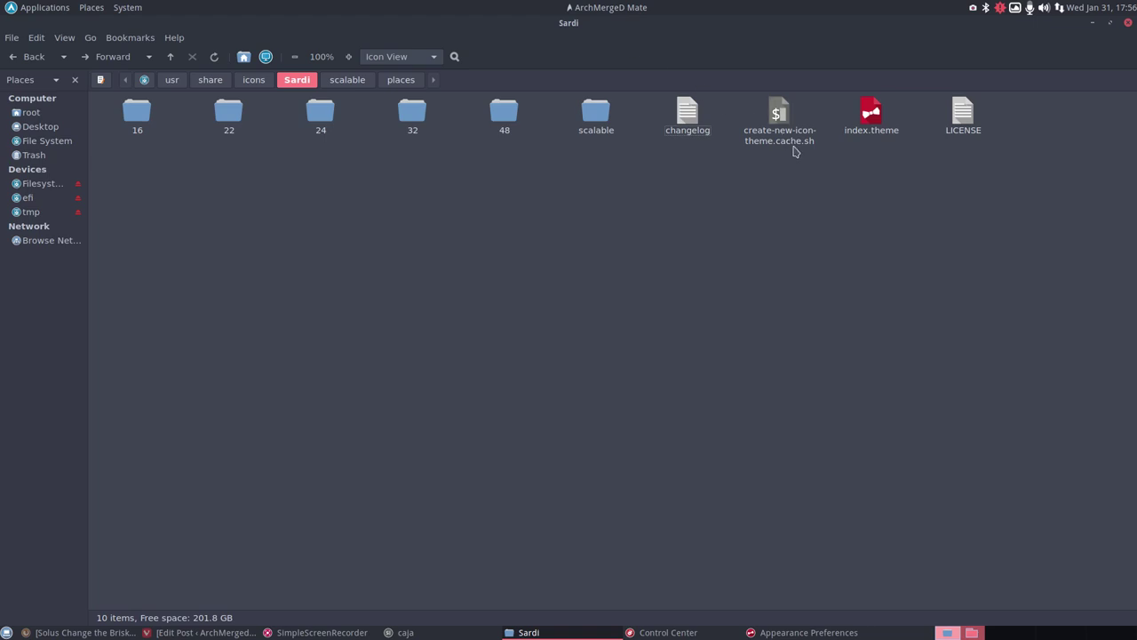
Step: Return to the Appearance preferences, customize the current theme's icons, and alternate between the Sardi and Sardi Arc icon sets
click(815, 632)
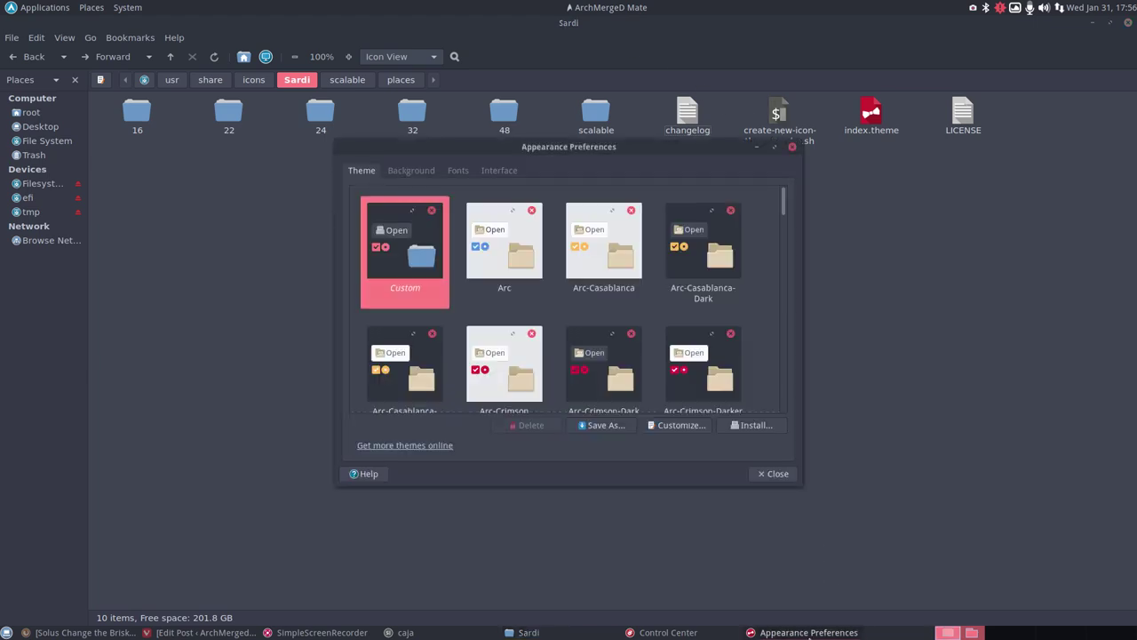
click(678, 425)
click(598, 219)
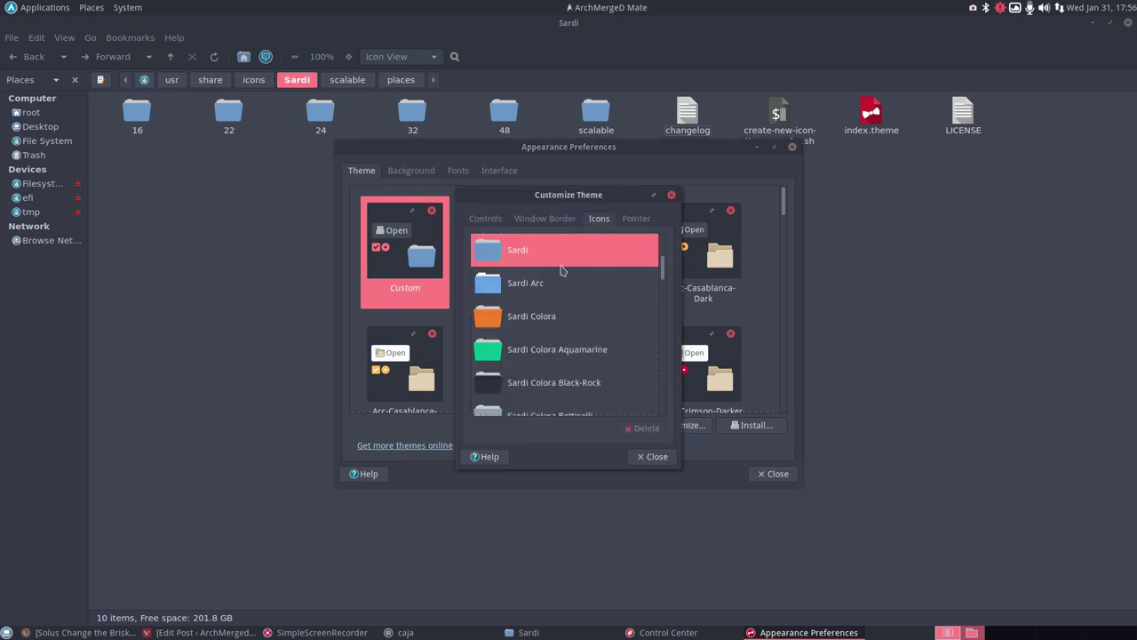
click(544, 288)
click(541, 254)
click(535, 293)
click(529, 253)
click(531, 293)
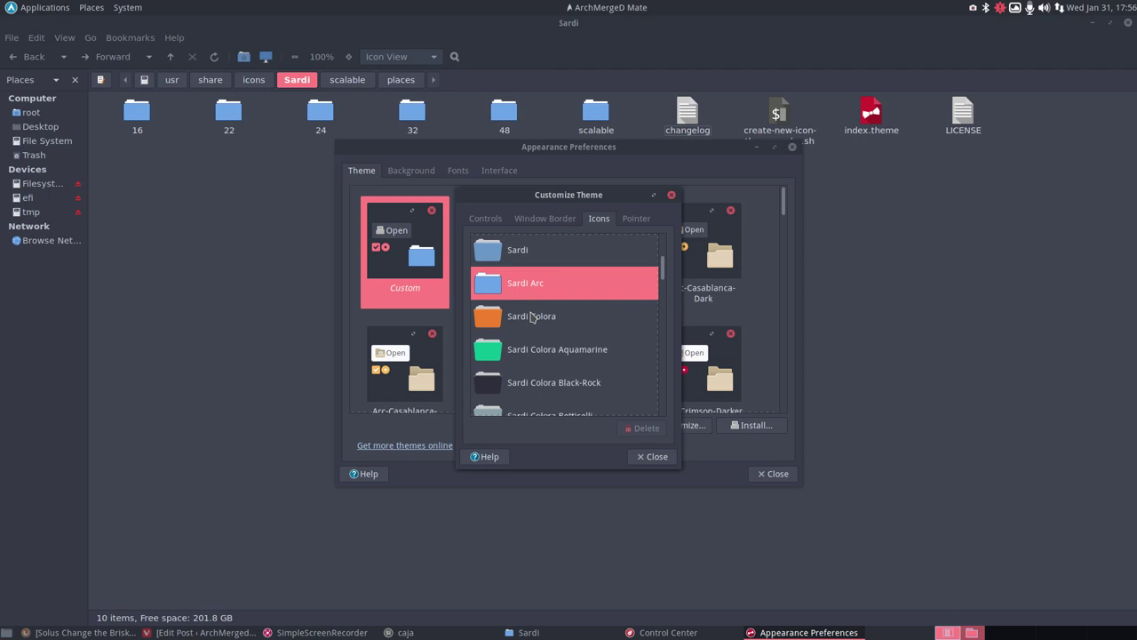
Step: Apply the Sardi icon variants one after another, from Sardi Colora past Sardi Mono Numix Colora Watusi, and close the appearance dialogs
key(Down)
key(Down)
key(Down)
key(Down)
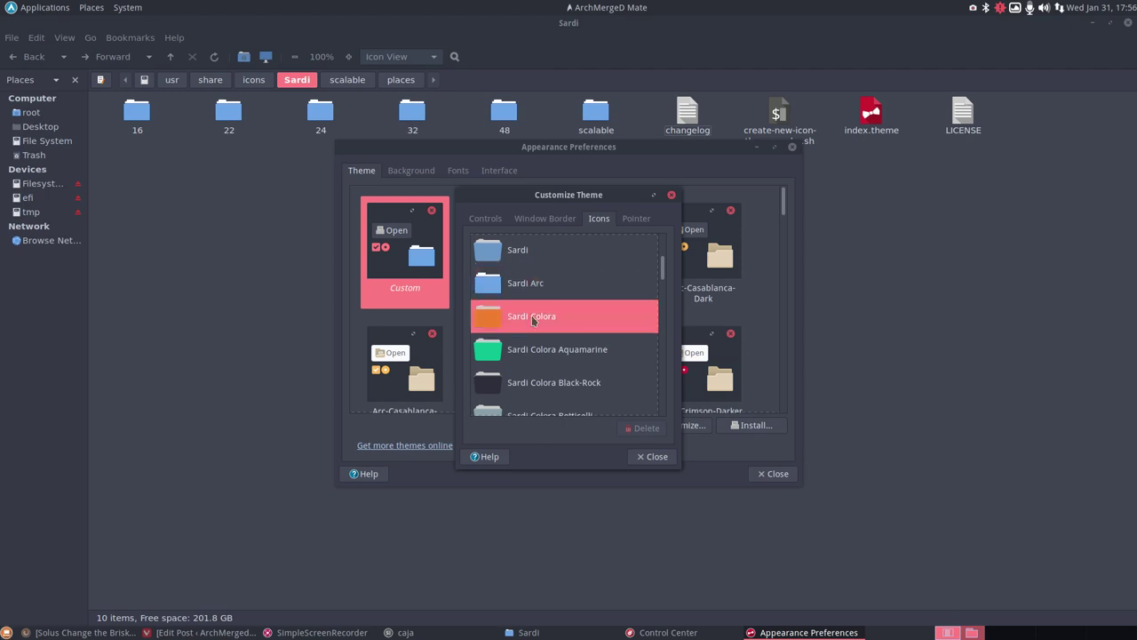
key(Down)
key(Down)
key(Down)
key(Down)
key(Down)
key(Down)
key(Down)
key(Down)
key(Down)
key(Down)
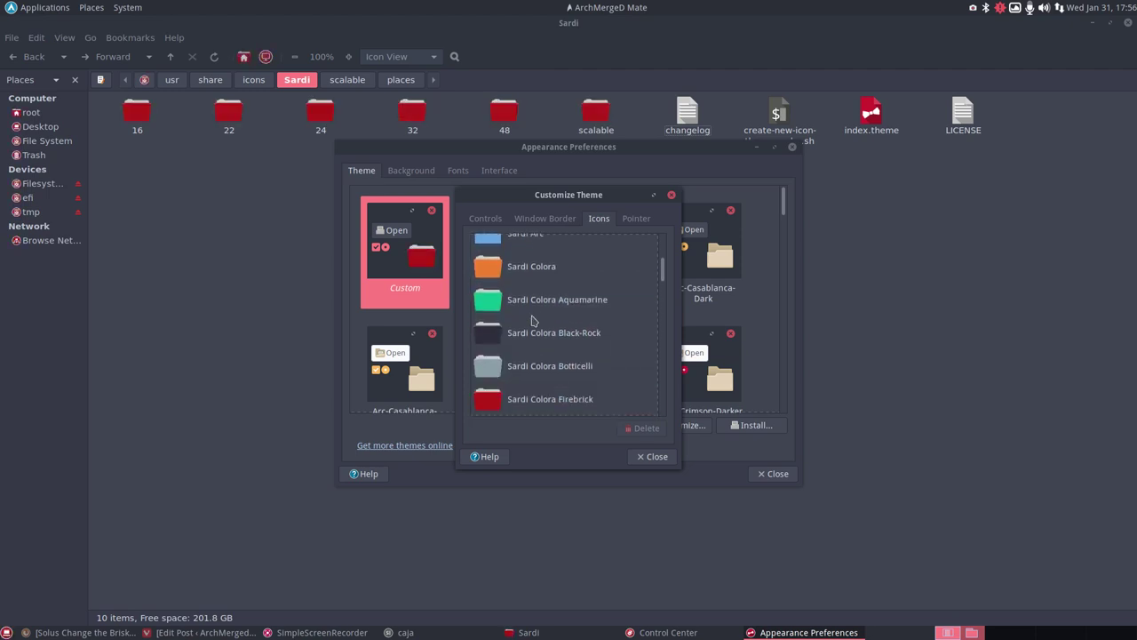
key(Up)
key(Up)
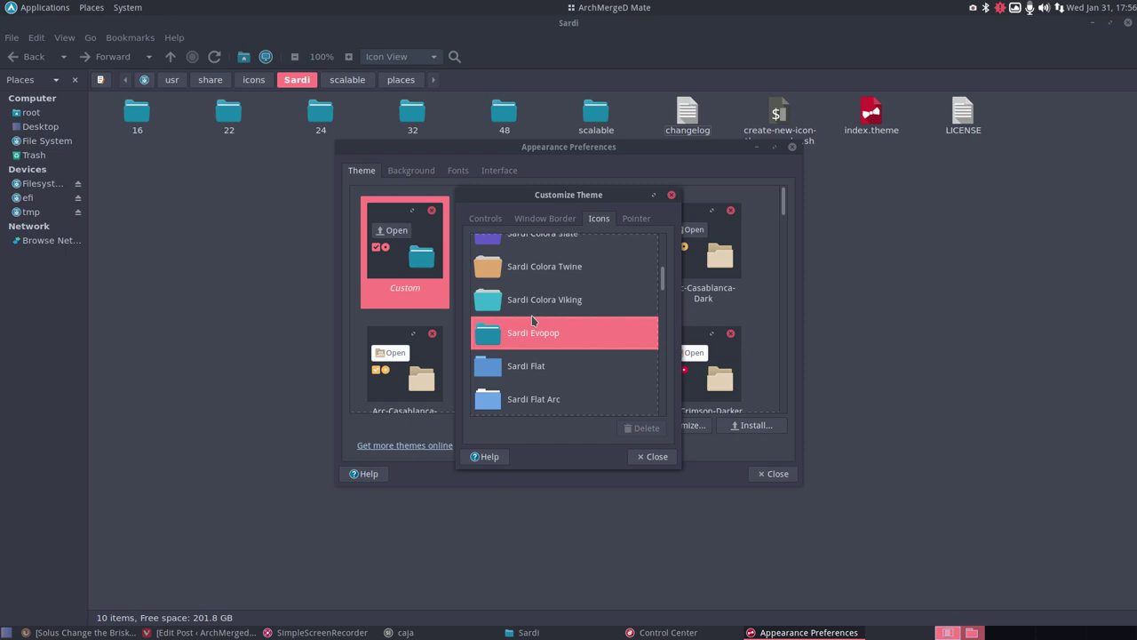
key(Down)
key(Down)
key(Down)
key(Down)
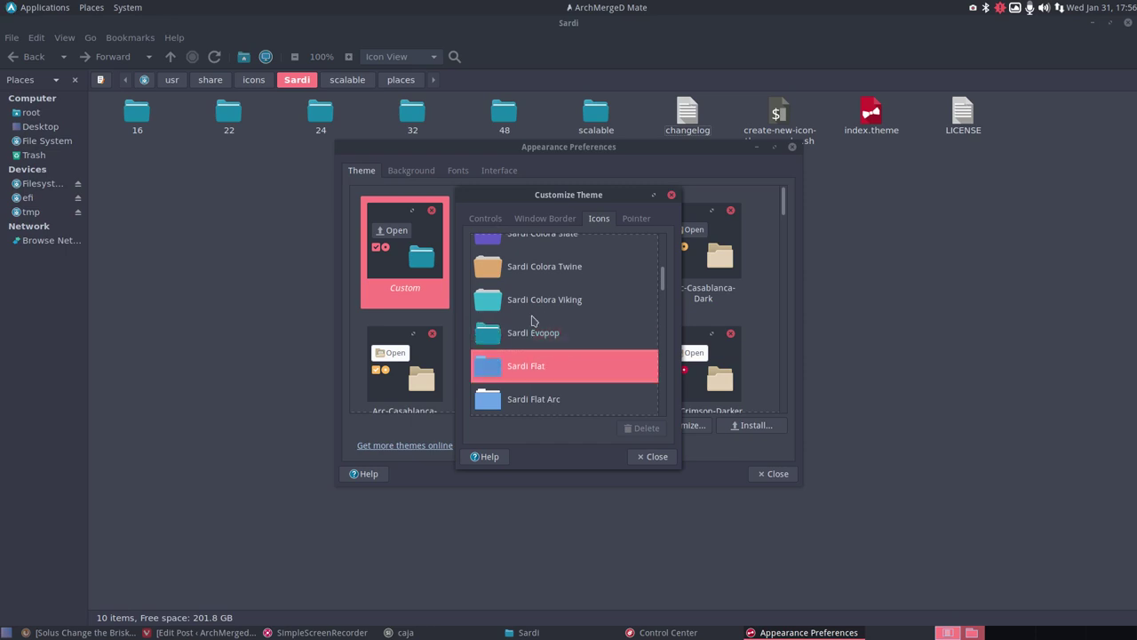
key(Down)
key(Down)
key(Down)
key(Down)
key(Down)
key(Down)
key(Down)
key(Down)
key(Down)
key(Down)
key(Down)
key(Down)
key(Down)
key(Down)
key(Down)
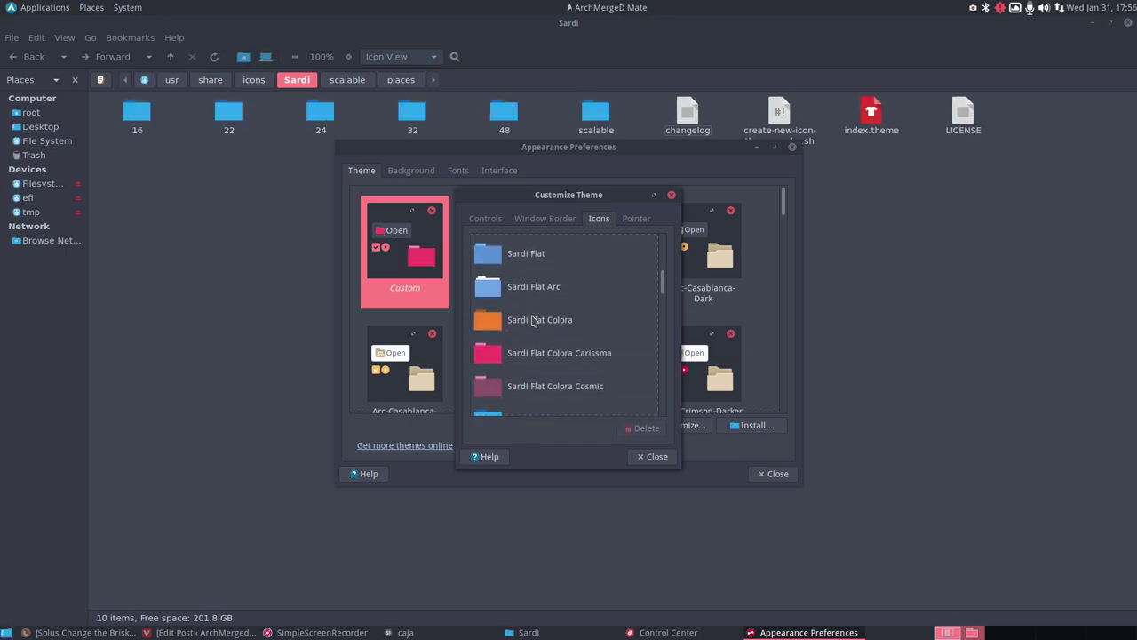
key(Up)
key(Up)
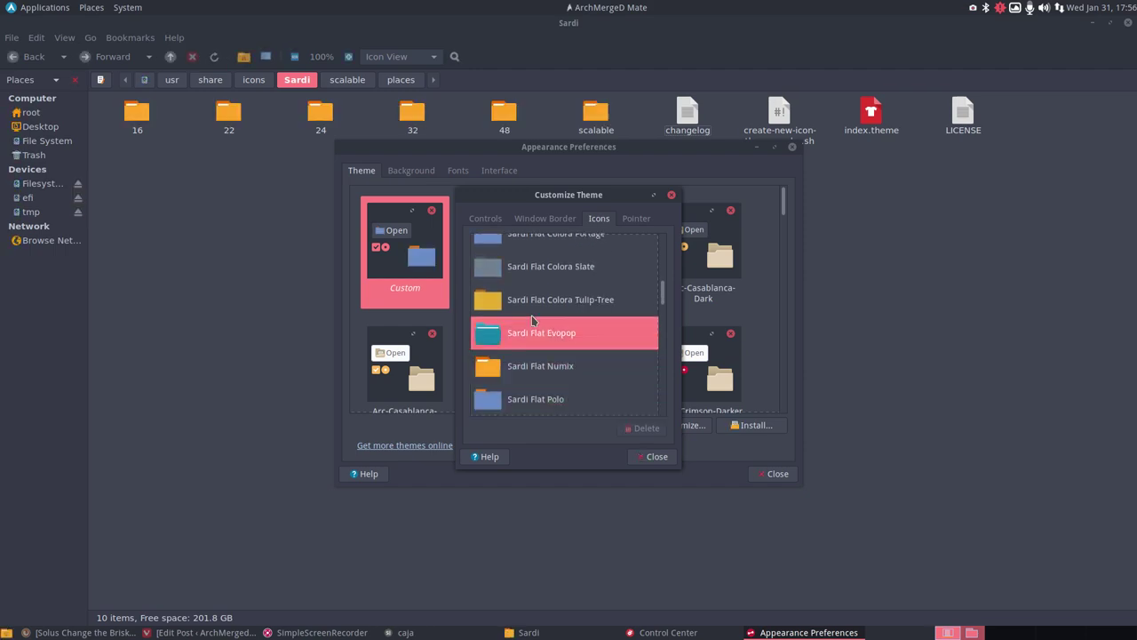
key(Down)
key(Down)
key(Down)
key(Down)
key(Down)
key(Down)
key(Down)
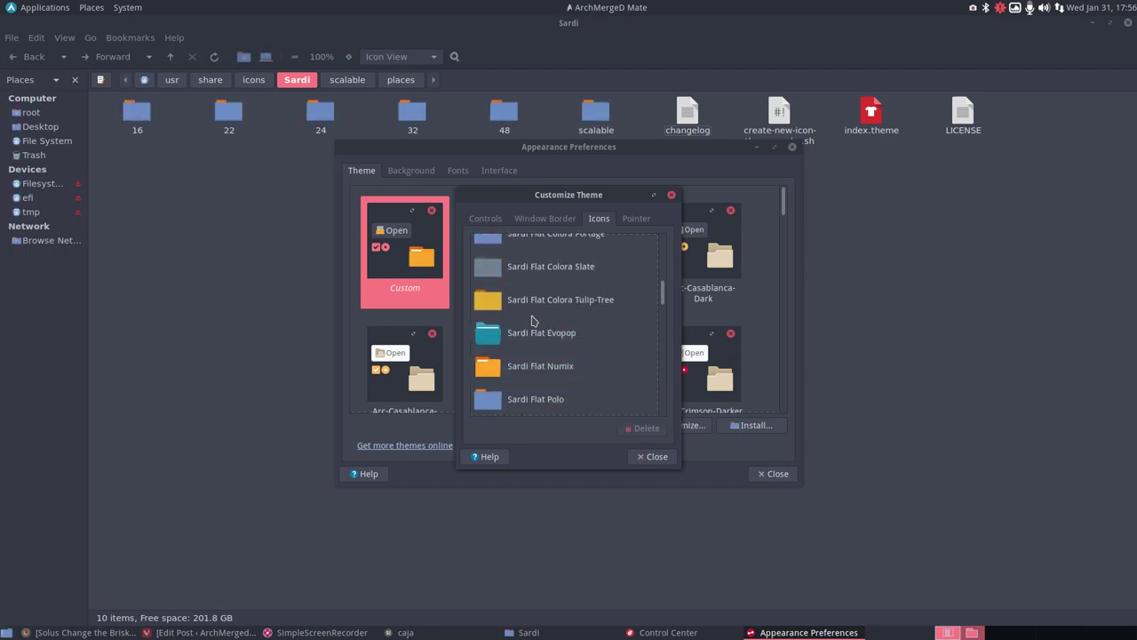
key(Down)
key(Down)
key(Down)
key(Down)
key(Down)
key(Down)
key(Down)
key(Down)
key(Down)
key(Down)
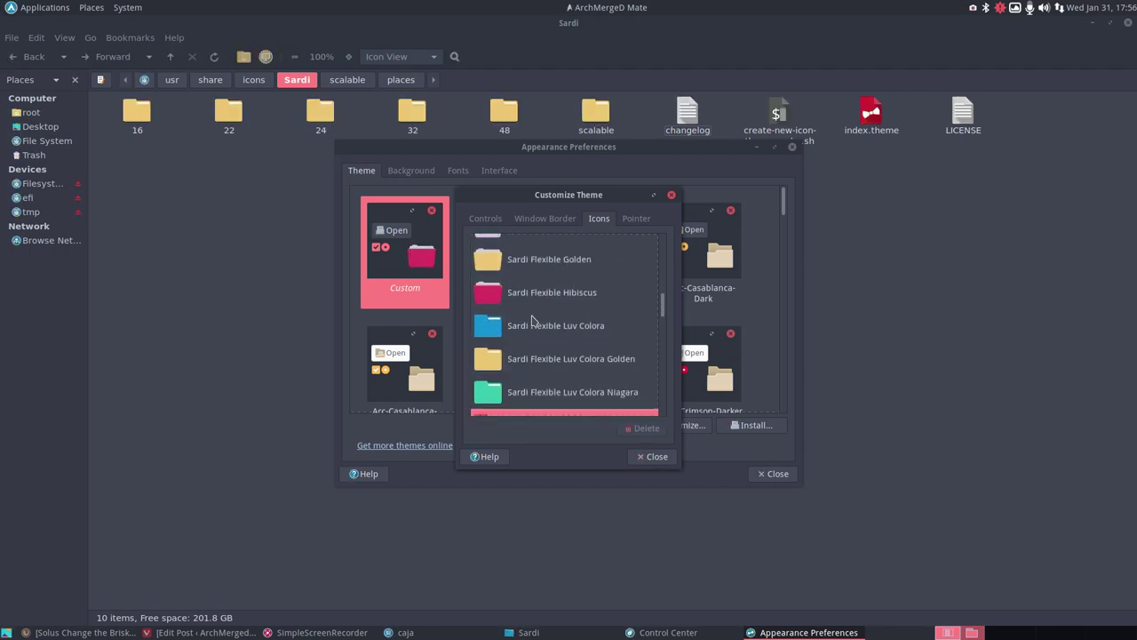
key(Down)
key(Down)
key(Down)
key(Down)
key(Down)
key(Down)
key(Down)
key(Down)
key(Down)
key(Down)
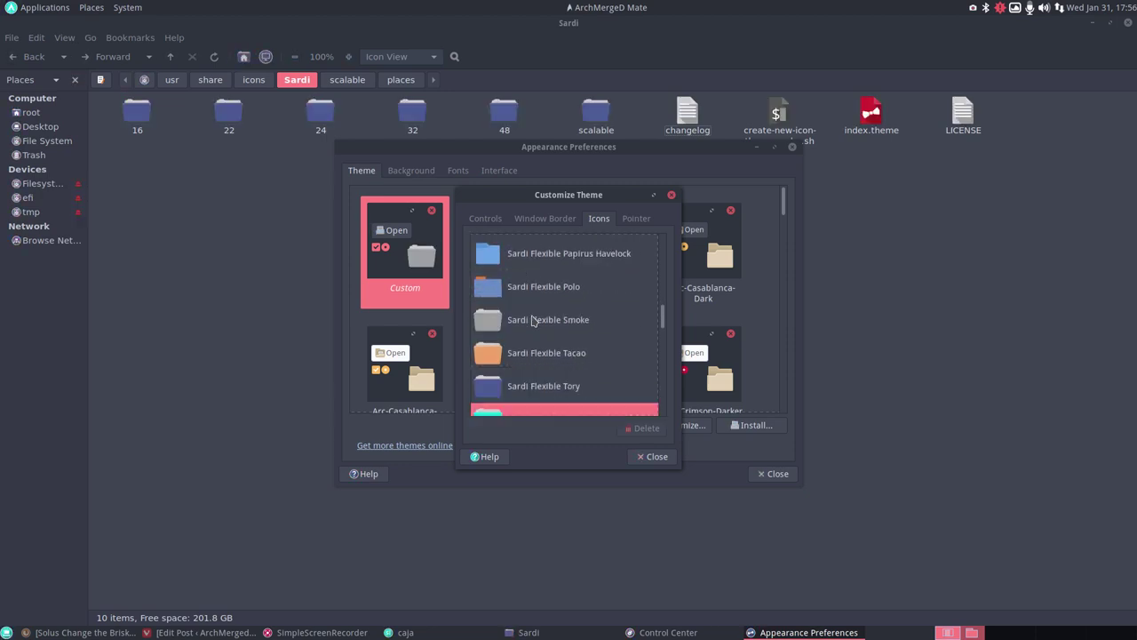
key(Down)
key(Down)
key(Down)
key(Down)
key(Down)
key(Down)
key(Down)
key(Down)
key(Down)
key(Down)
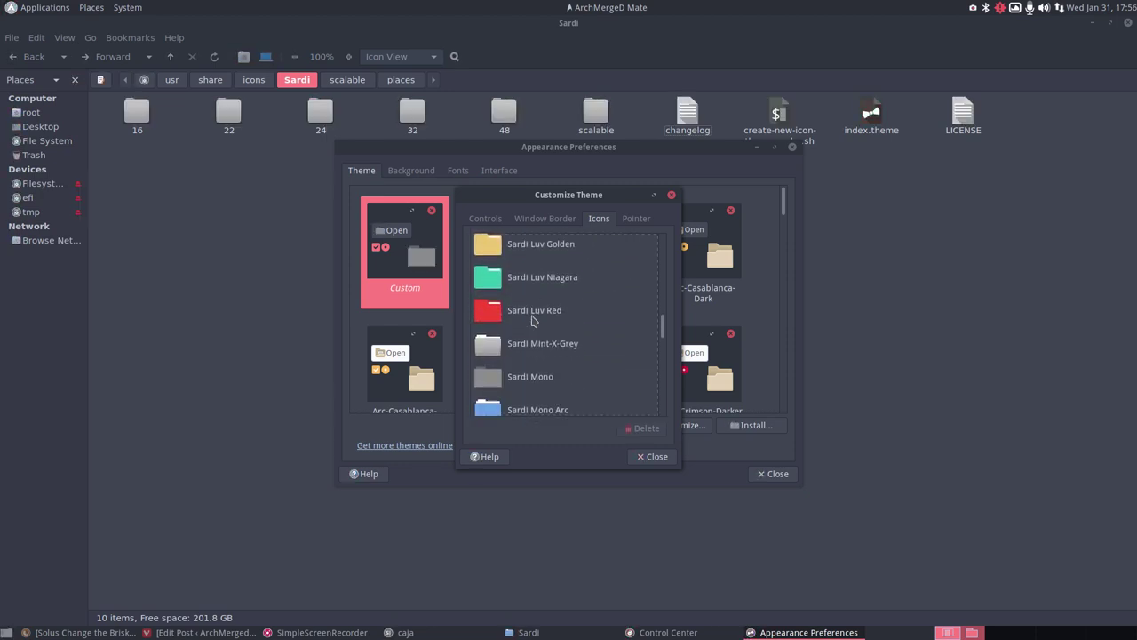
key(Down)
key(Down)
key(Down)
key(Down)
key(Down)
key(Down)
key(Down)
key(Down)
key(Down)
key(Down)
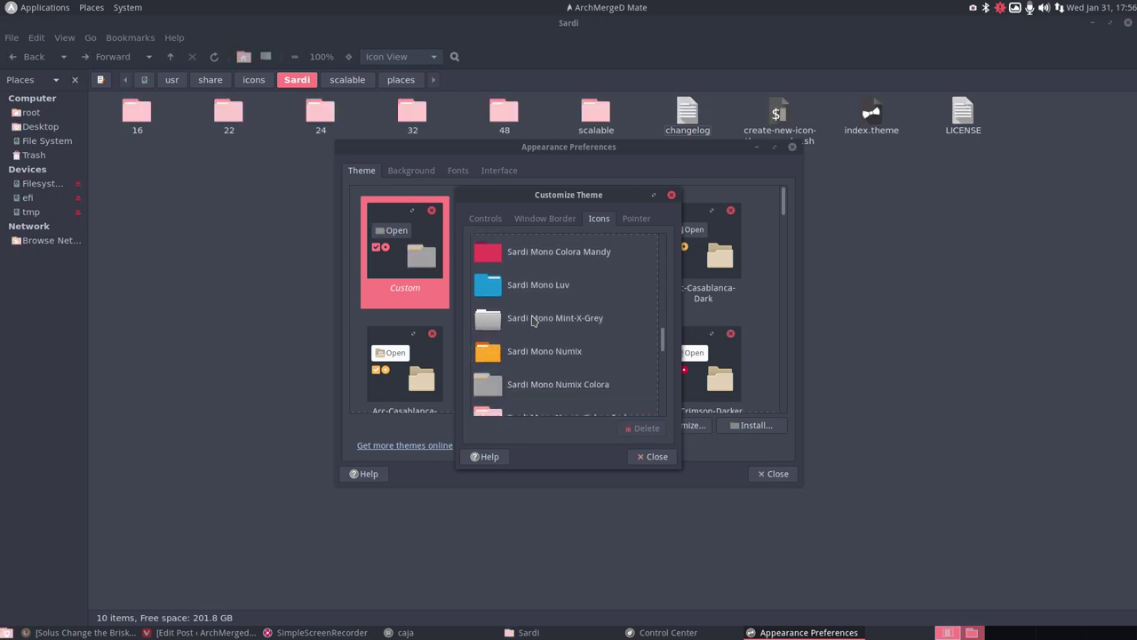
key(Down)
key(Down)
key(Down)
key(Down)
key(Down)
key(Down)
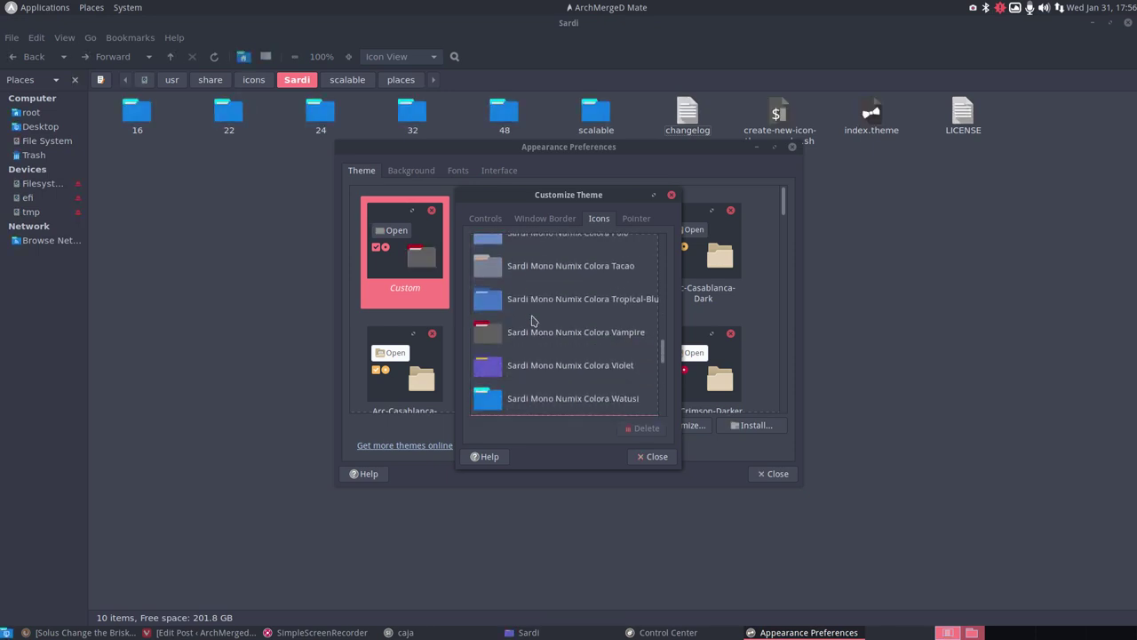
click(655, 456)
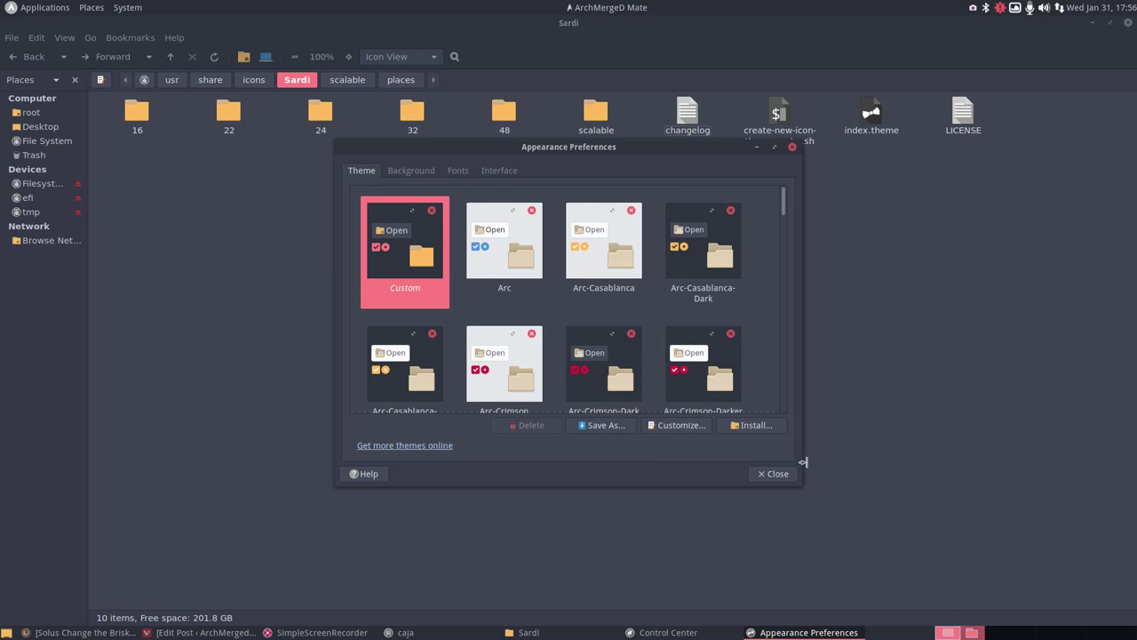
click(794, 151)
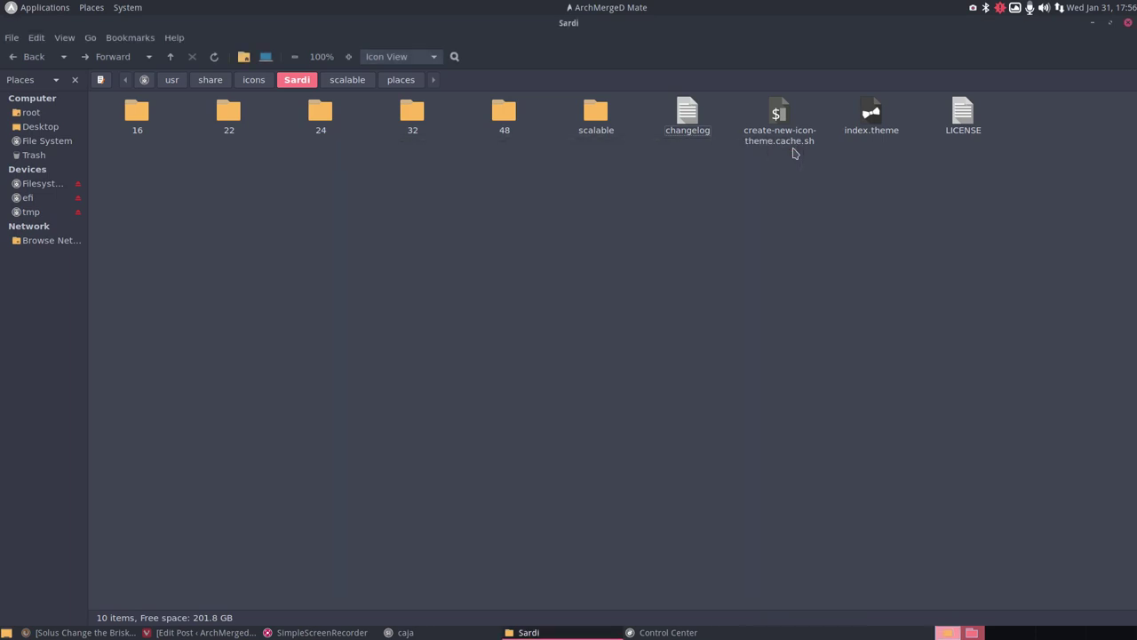
Step: Select the create-new-icon-theme.cache.sh script, then open a root terminal in the Sardi folder
click(779, 133)
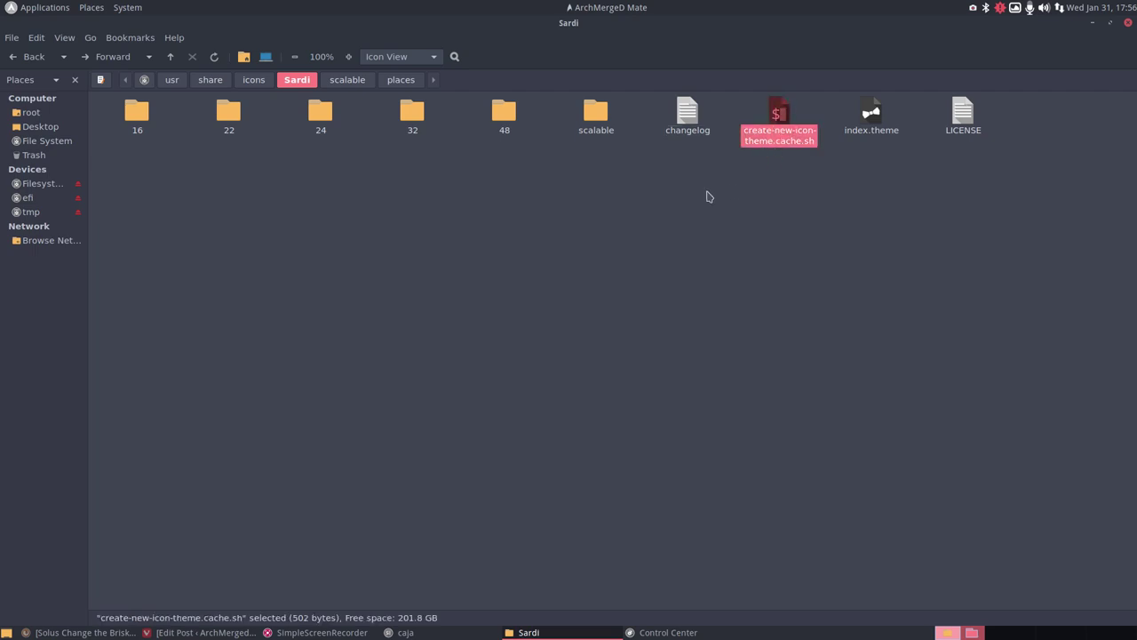
right_click(625, 192)
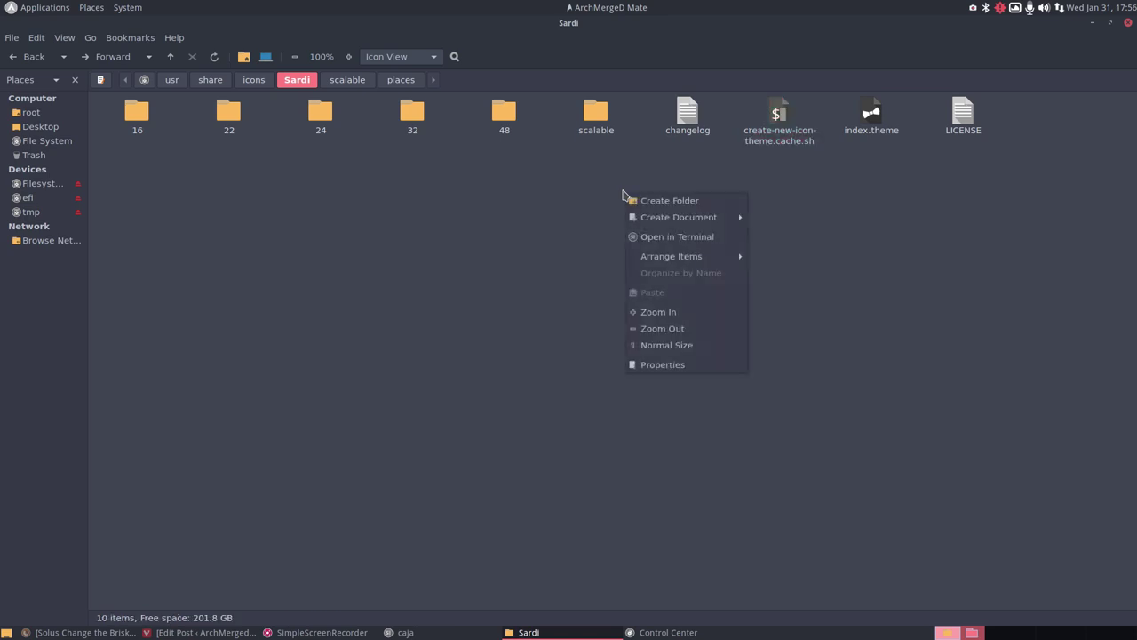
click(687, 238)
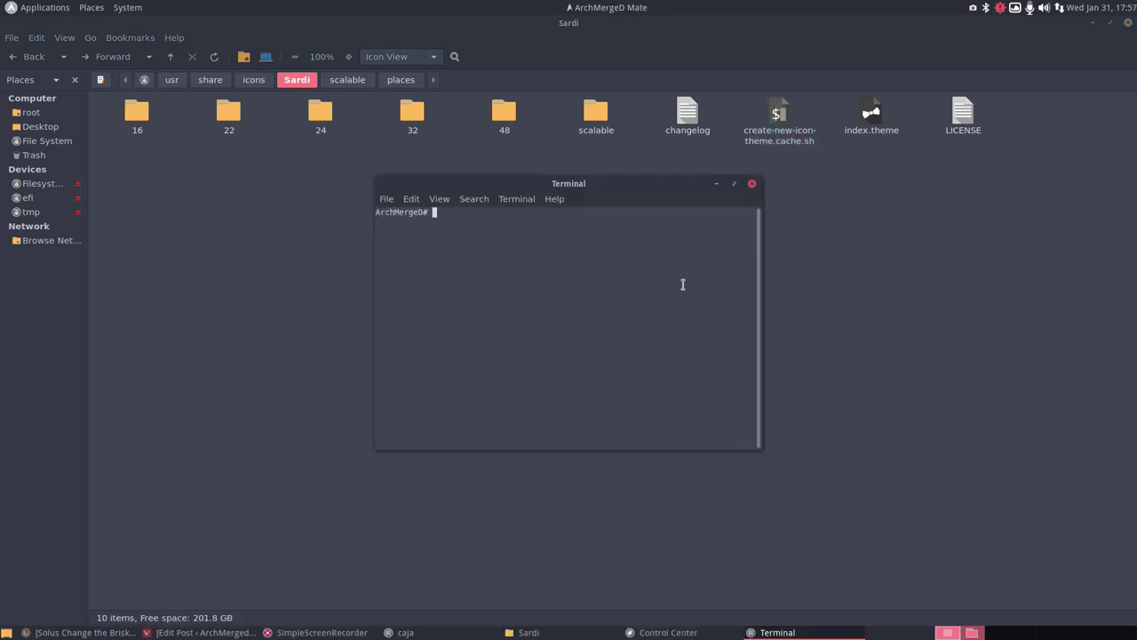
Step: Run ./create-new-icon-theme.cache.sh in the root terminal to rebuild the icon cache, and select the new icon-theme.cache file in the Sardi folder
text(./cr)
key(Tab)
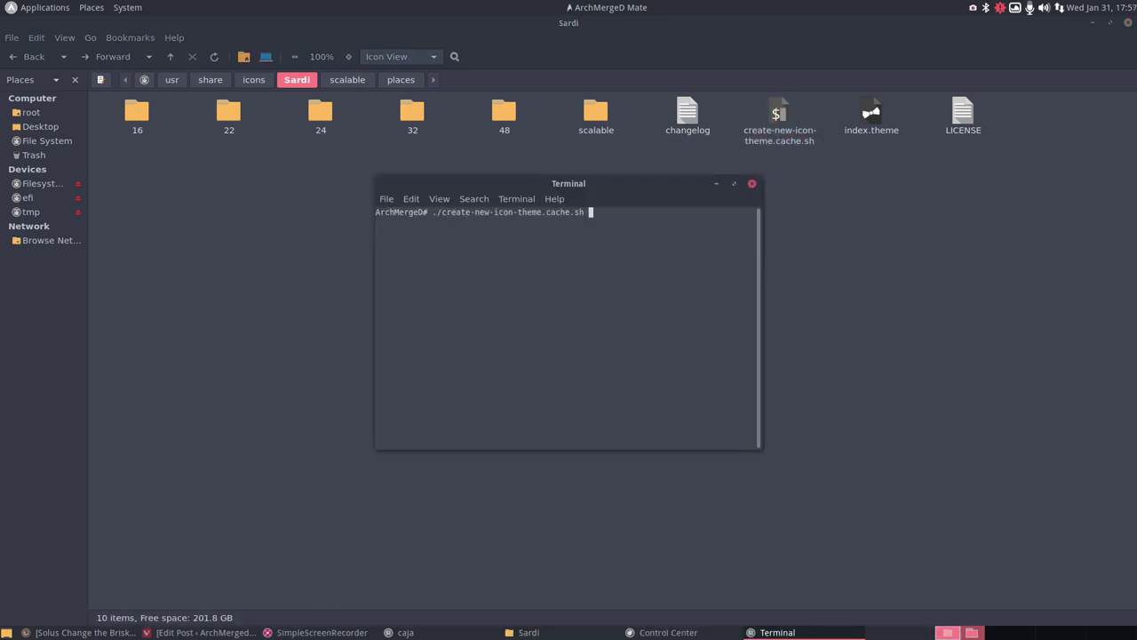
key(Return)
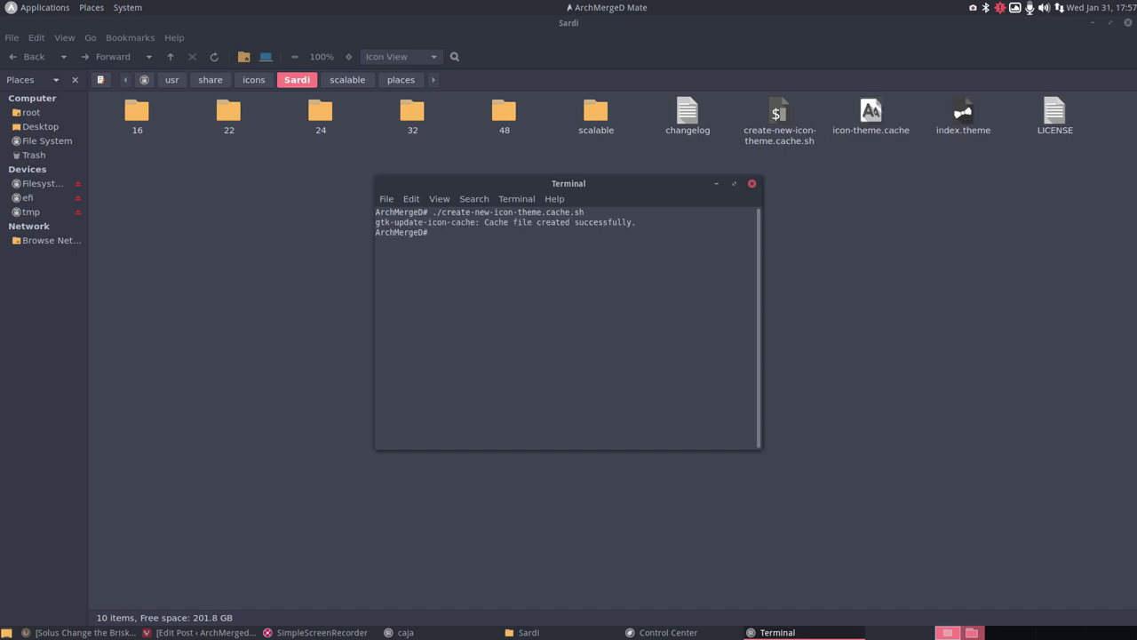
click(894, 112)
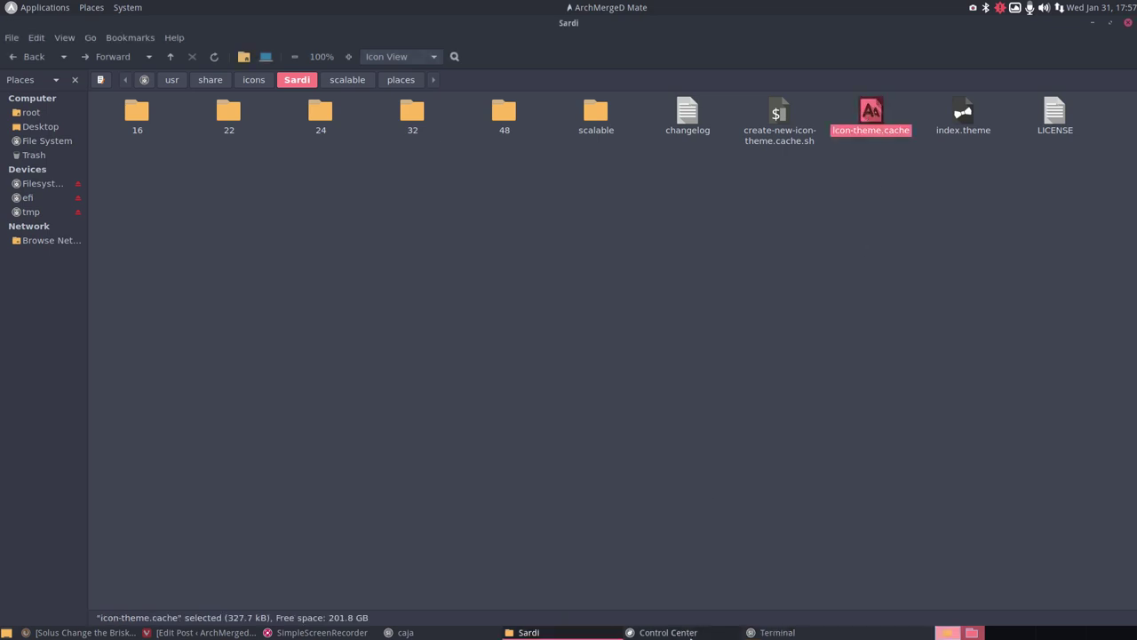
Step: Return to the terminal and make the cache script executable with chmod +x create-new-icon-theme.cache.sh
click(766, 631)
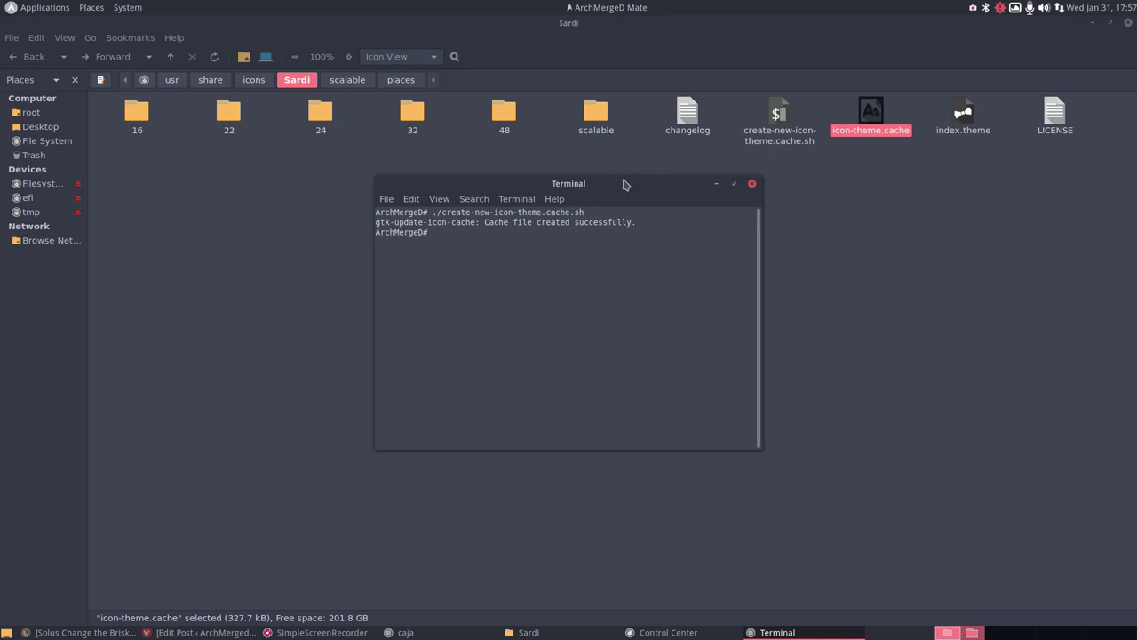
drag(626, 184, 631, 193)
text(chmox)
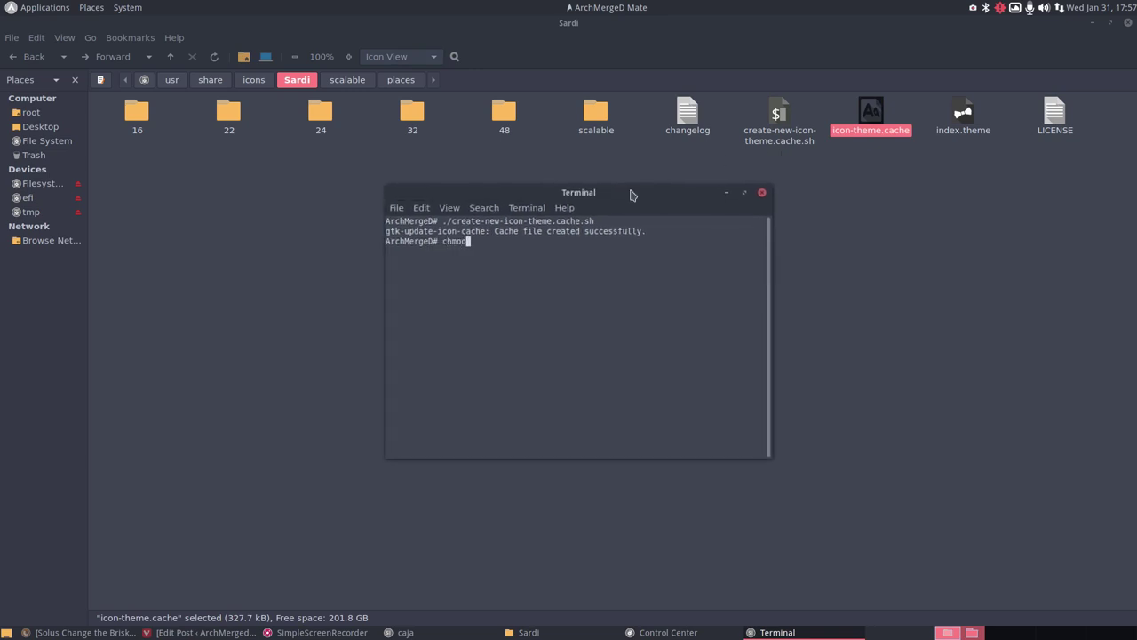
text( +x cr)
key(Tab)
key(Tab)
key(Return)
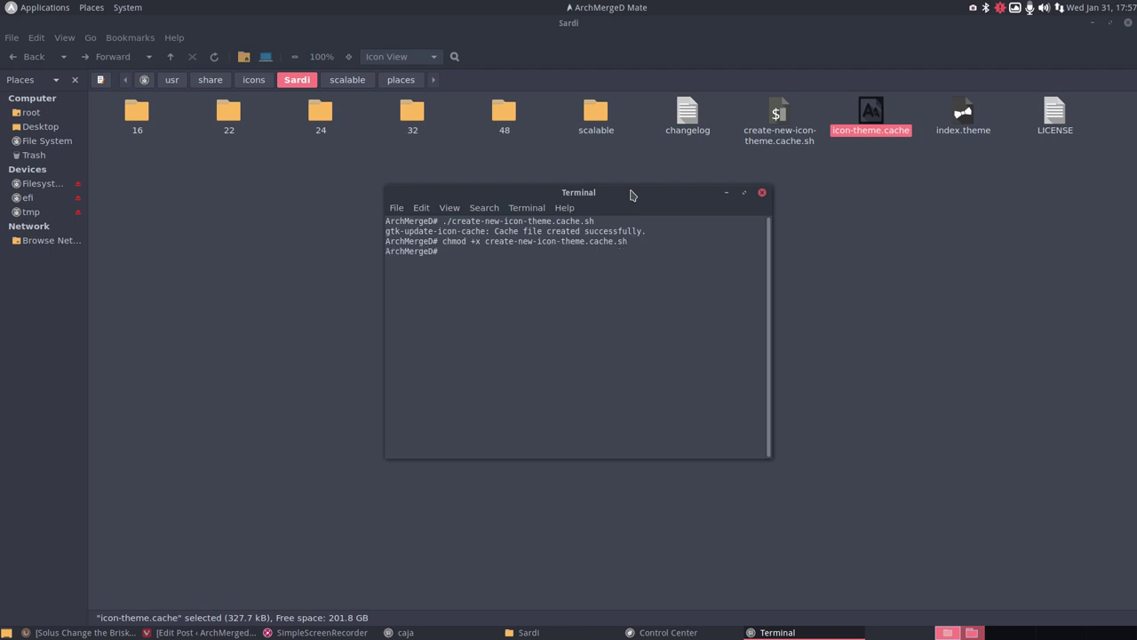
Step: List the folder's files with ls -al, highlight the permissions line of create-new-icon-theme.cache.sh, and close the terminal
text(ls -al)
key(Return)
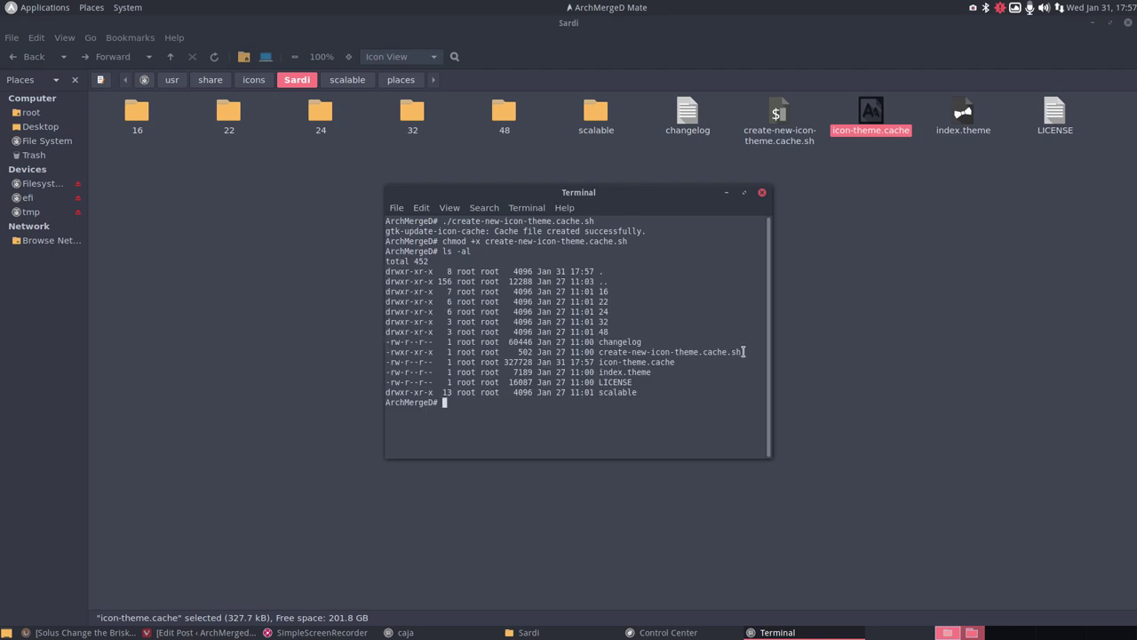
drag(749, 352, 373, 351)
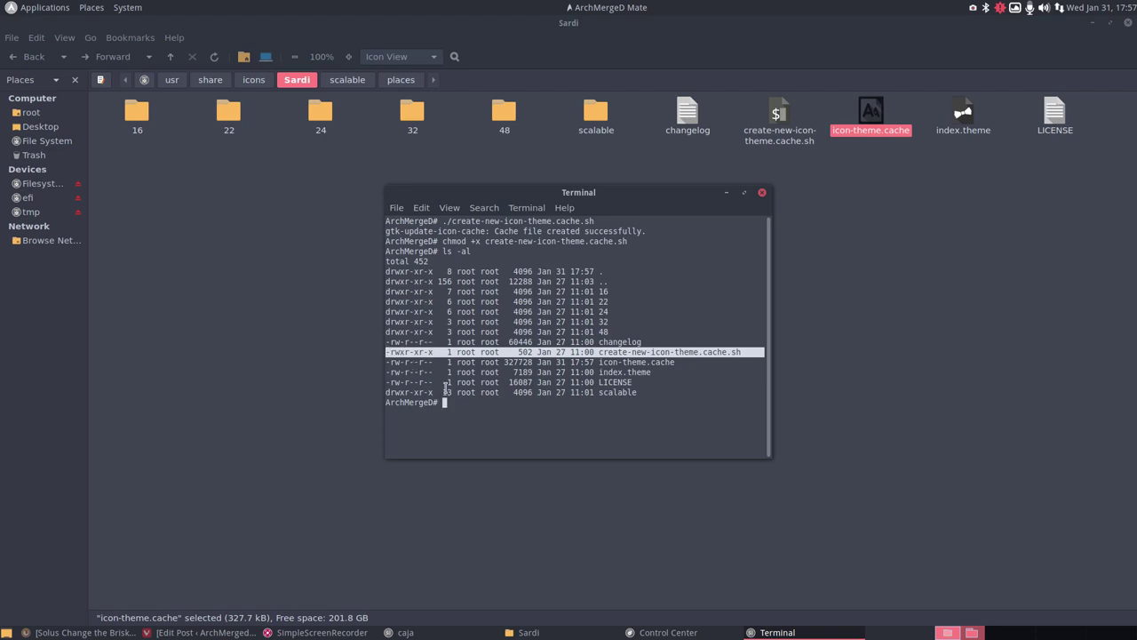
click(762, 196)
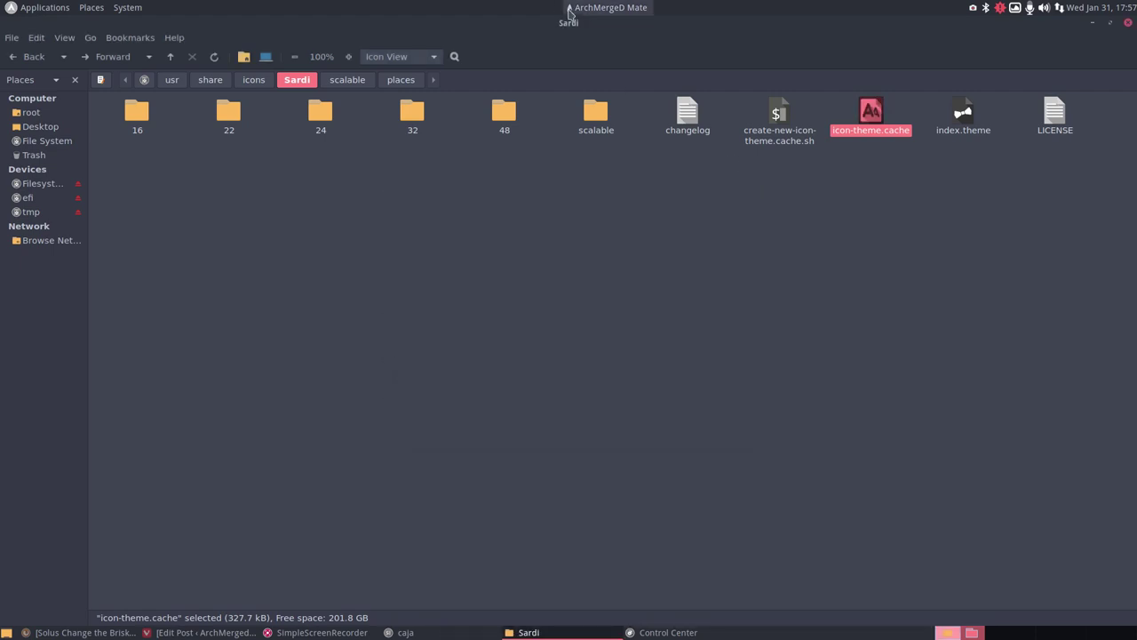